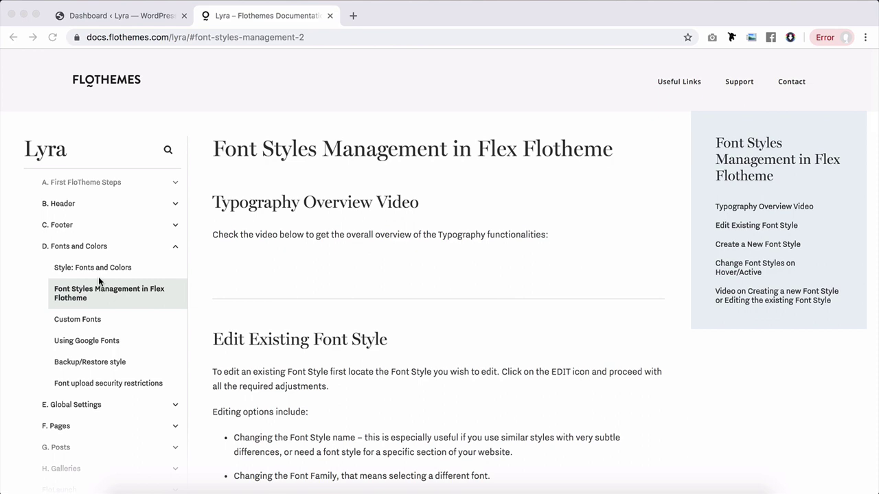
- Scroll through the Font Styles Management in Flex Flotheme documentation article
click(284, 283)
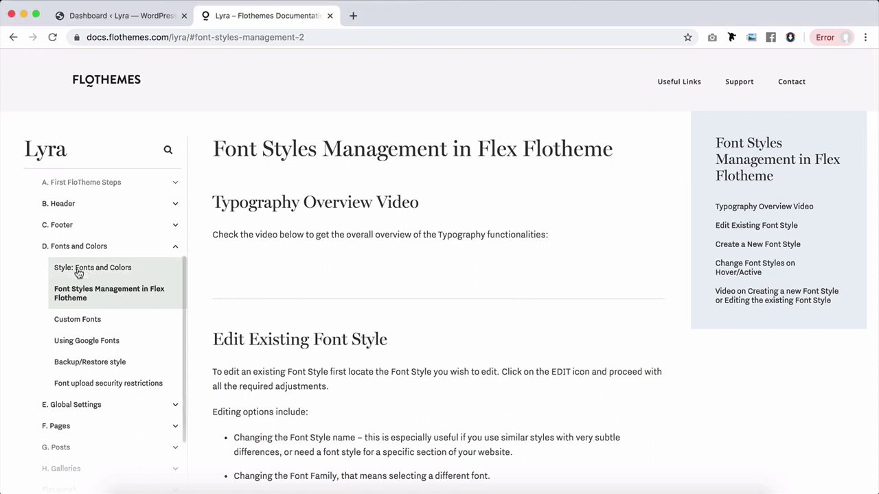
scroll(333, 256, down, 10)
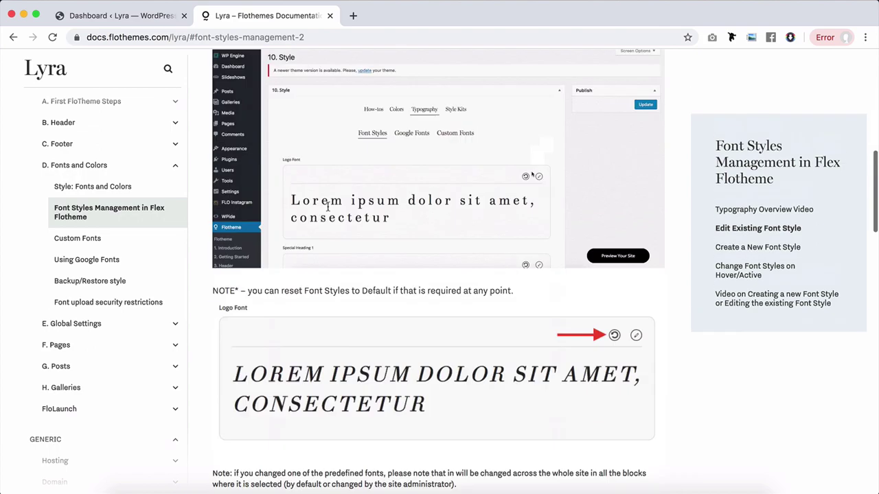
scroll(327, 211, down, 10)
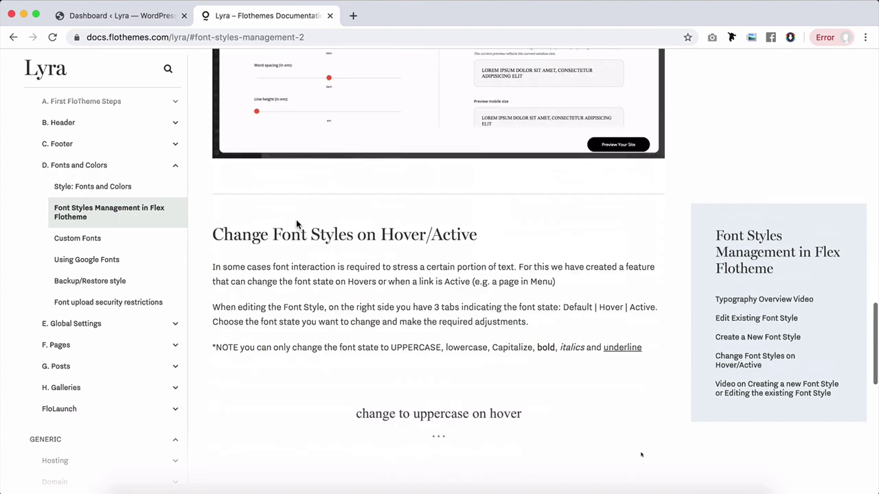
scroll(296, 224, down, 5)
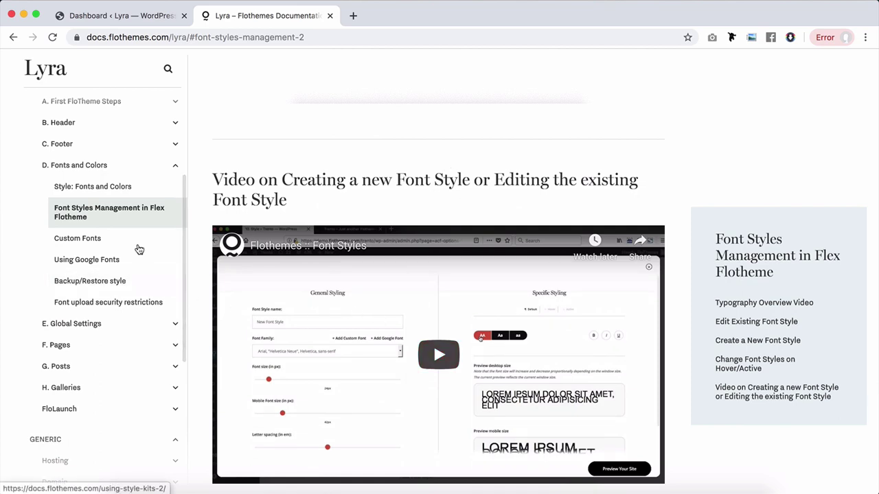
- Read the Custom Fonts, Google Fonts, Backup/Restore style and font upload restriction articles, then return to Font Styles Management
click(91, 241)
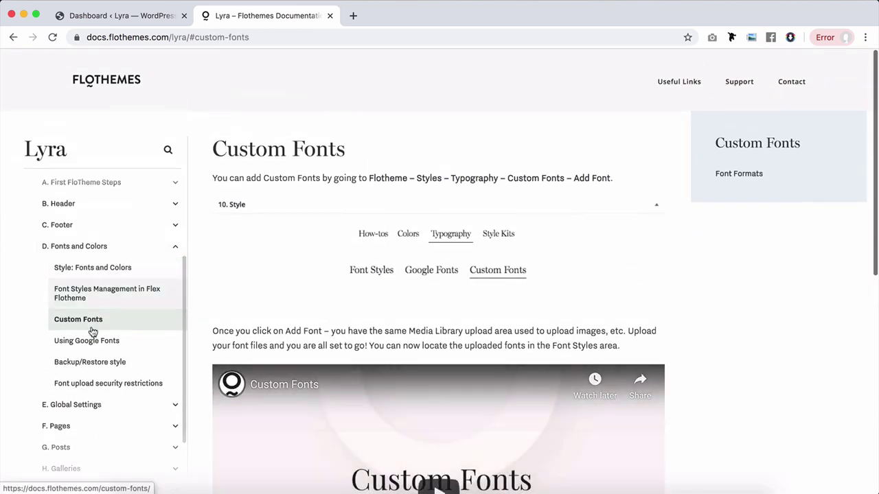
click(94, 342)
click(89, 363)
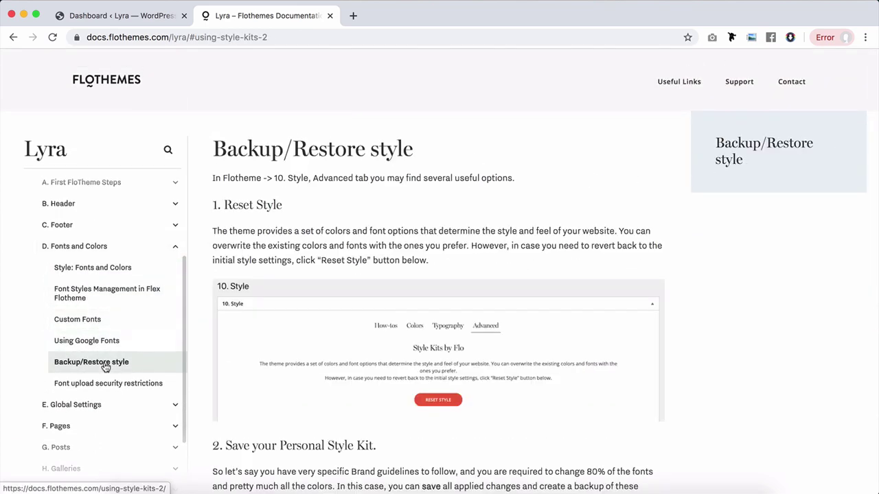
click(135, 385)
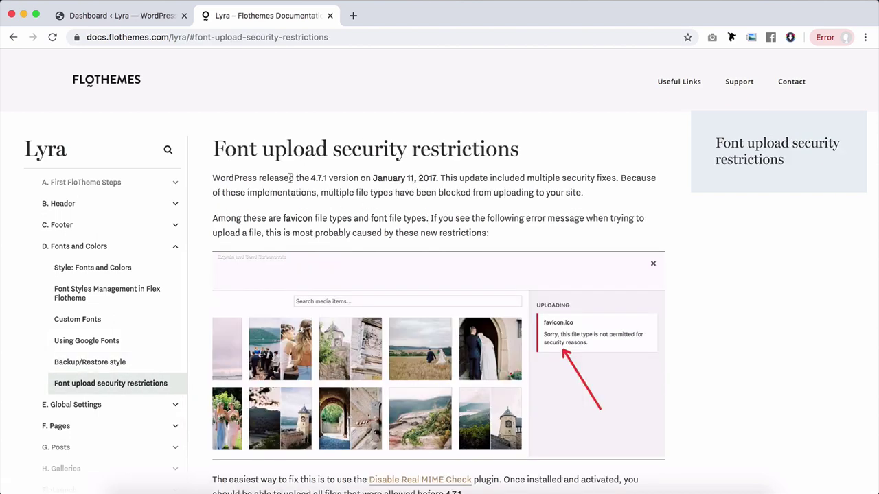
scroll(371, 205, down, 5)
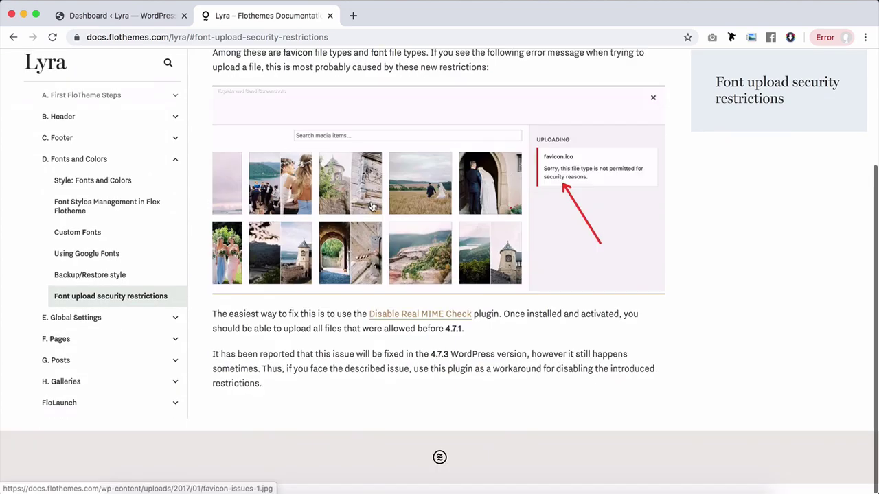
scroll(370, 203, up, 5)
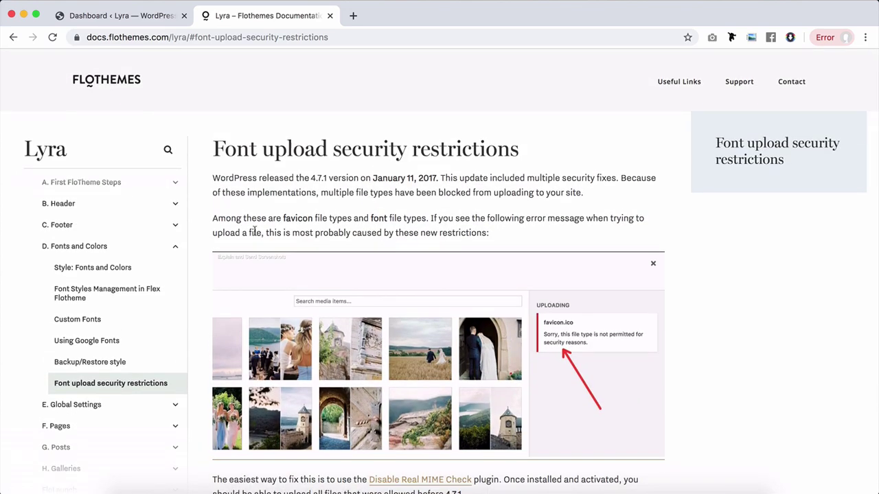
click(121, 297)
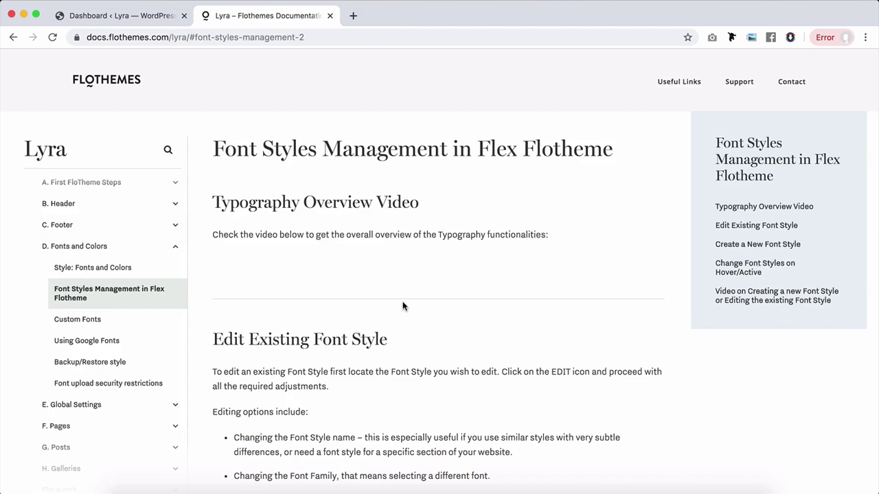
scroll(403, 306, down, 3)
scroll(403, 306, up, 3)
- Switch to the WordPress dashboard and open Flotheme's 10. Style settings page
click(151, 19)
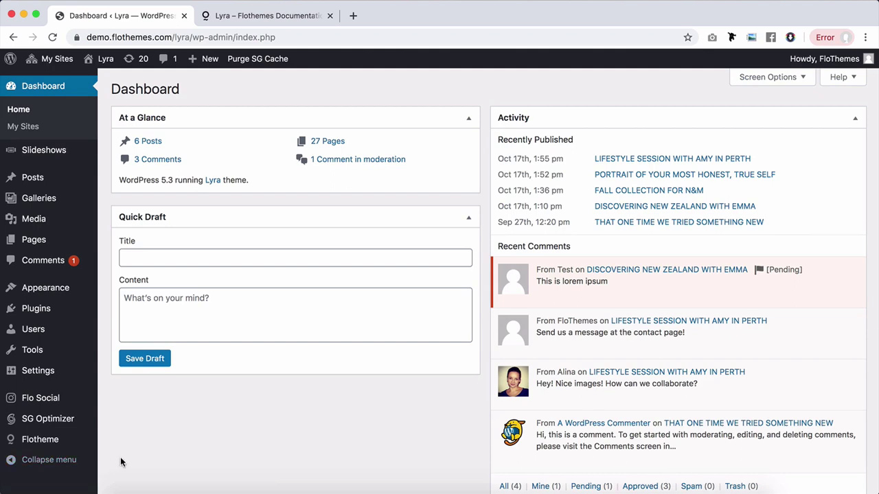
mouse_move(51, 443)
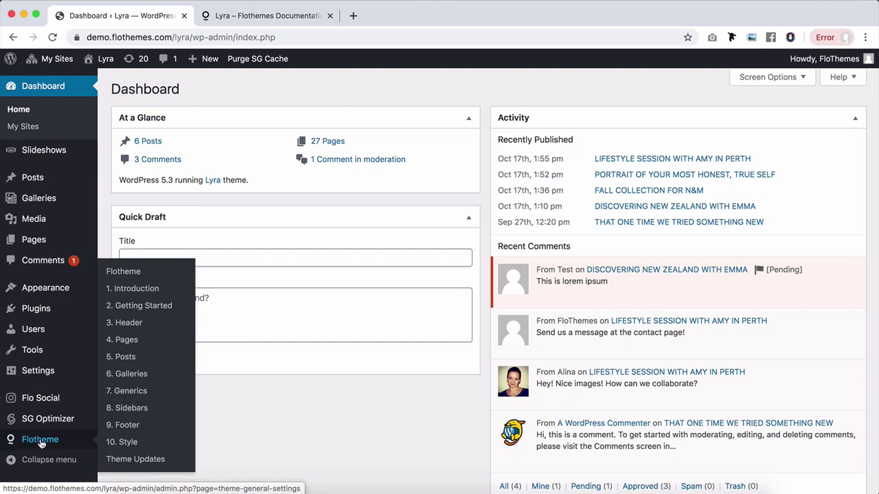
click(132, 445)
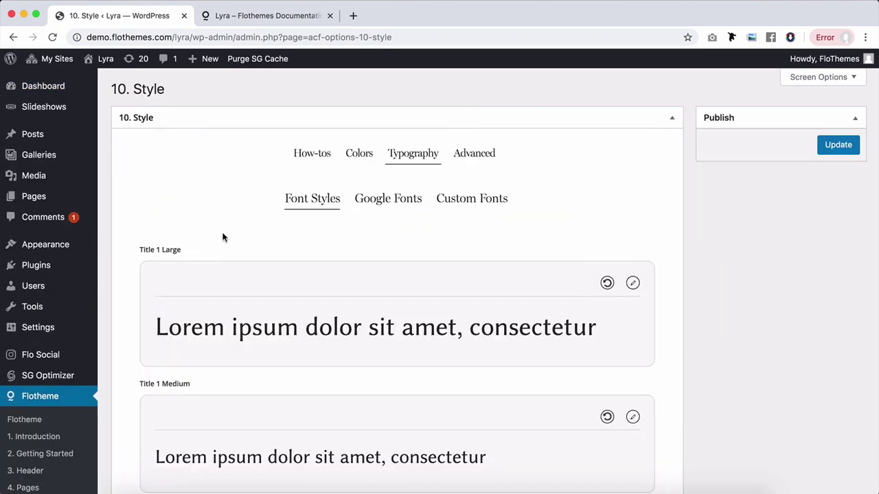
scroll(231, 166, down, 1)
scroll(232, 166, up, 1)
- Browse the How-tos tab's Stylekits and Custom Fonts guides
click(323, 157)
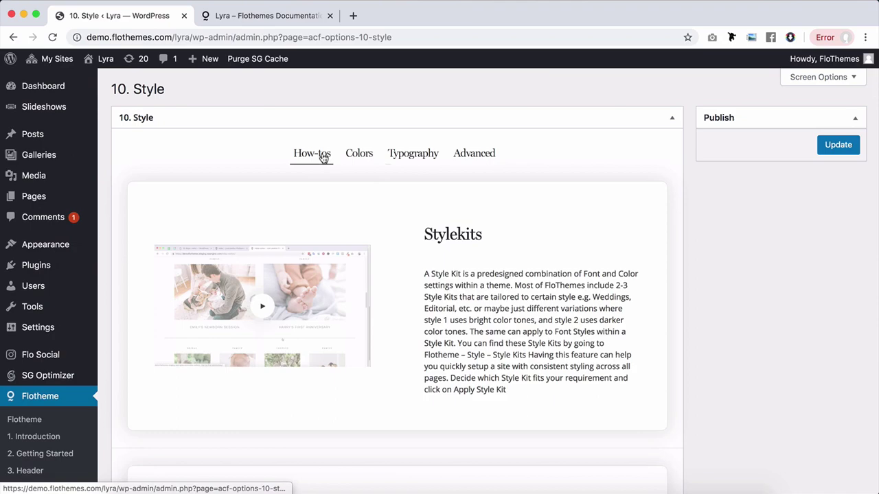
scroll(373, 274, down, 10)
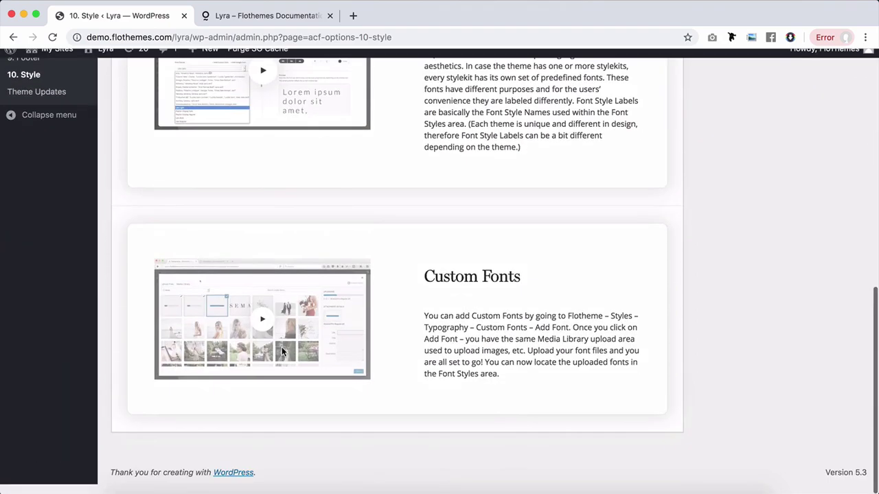
scroll(282, 347, up, 12)
scroll(282, 347, down, 1)
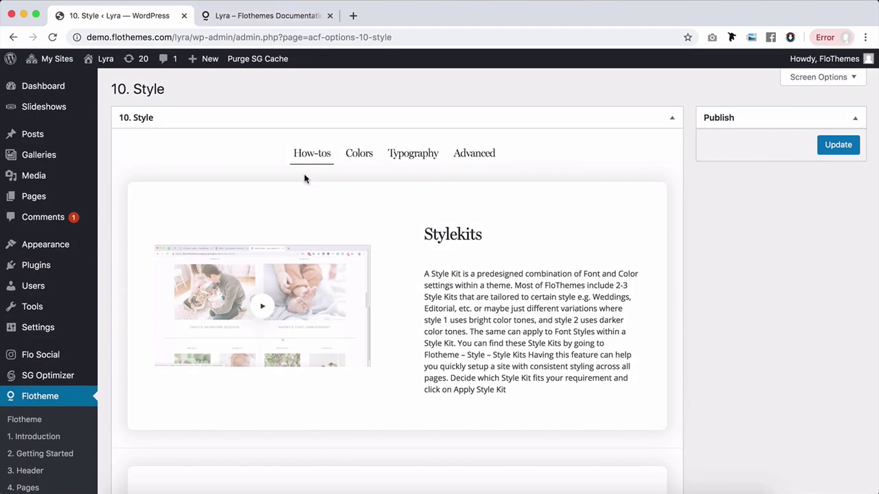
click(359, 154)
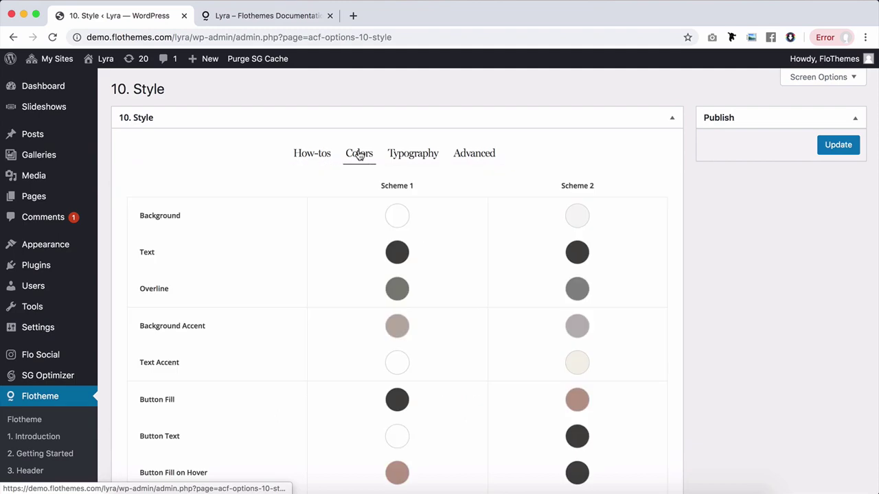
scroll(246, 241, down, 10)
scroll(246, 241, up, 12)
scroll(374, 188, down, 2)
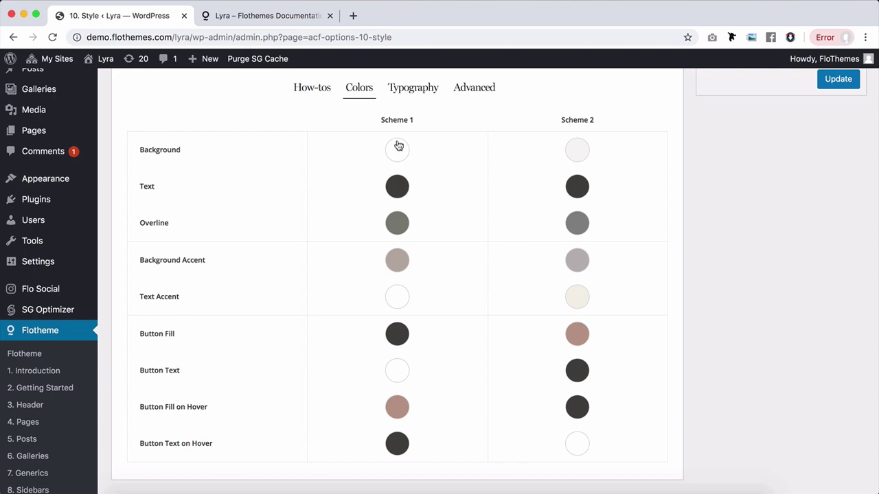
- Open Typography > Font Styles and scroll through the Title 1 Large, Medium and Small previews
click(413, 88)
scroll(300, 258, down, 20)
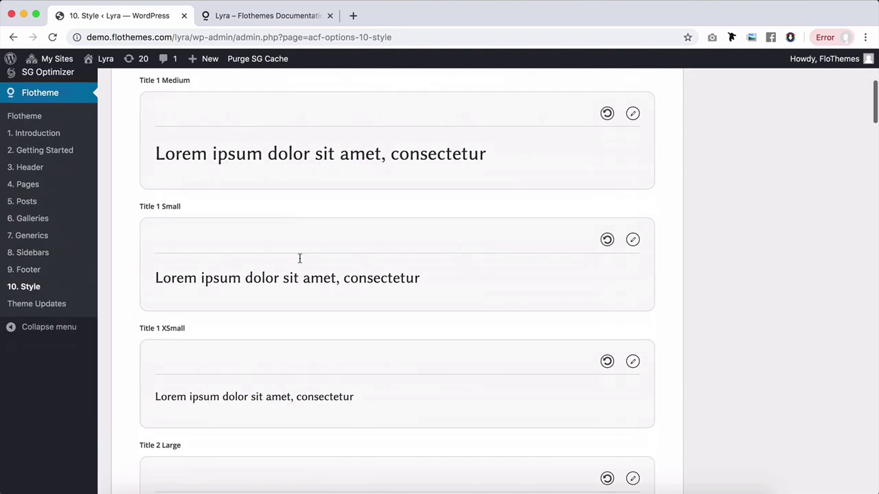
scroll(299, 258, down, 10)
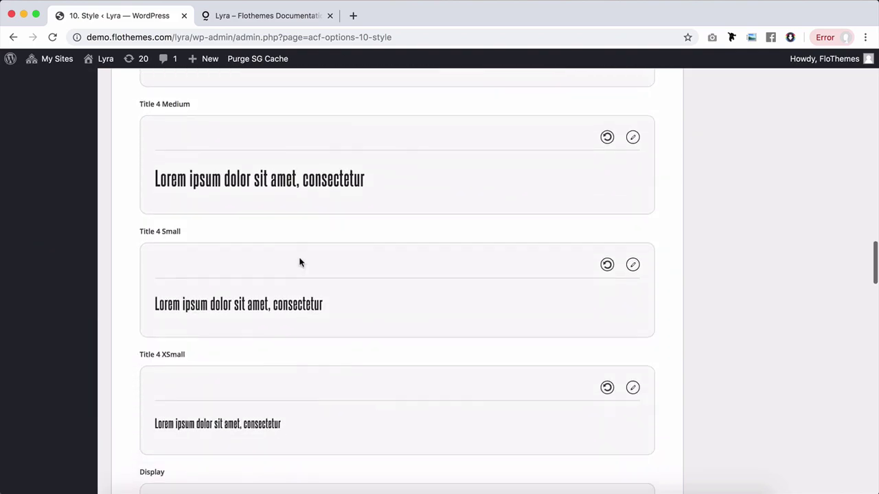
scroll(299, 258, up, 5)
scroll(300, 258, up, 20)
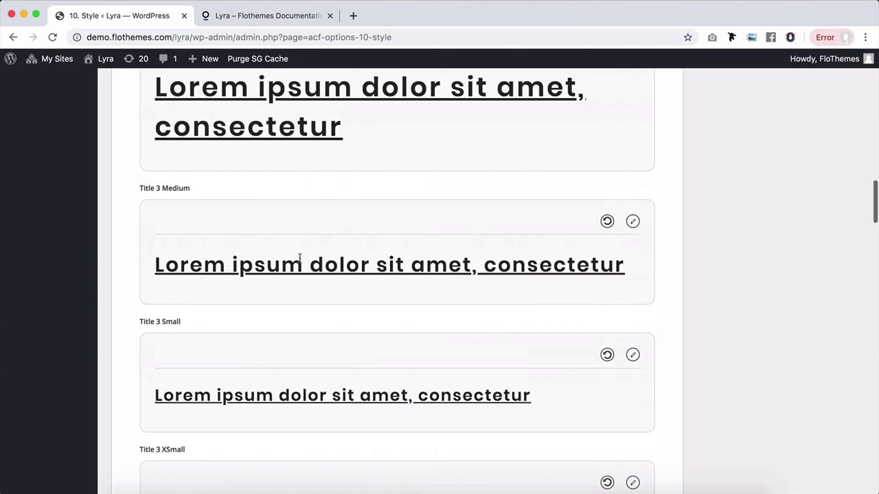
scroll(299, 261, up, 1)
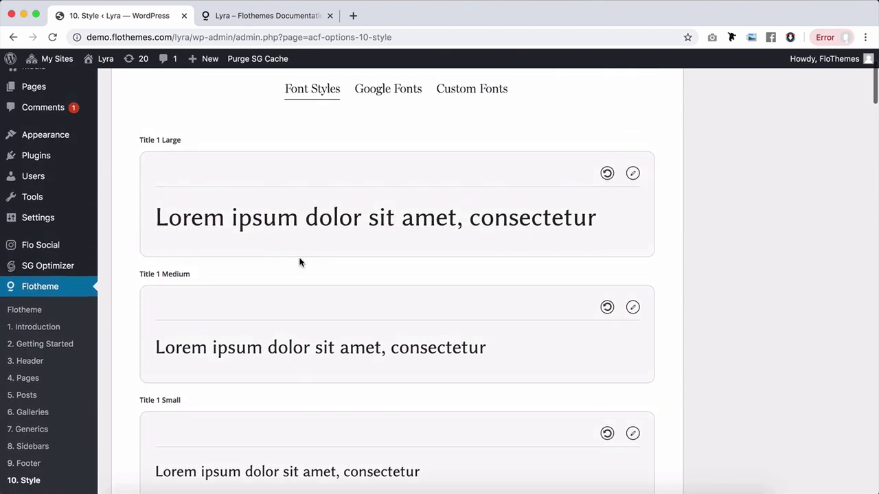
scroll(300, 261, down, 3)
scroll(168, 193, down, 2)
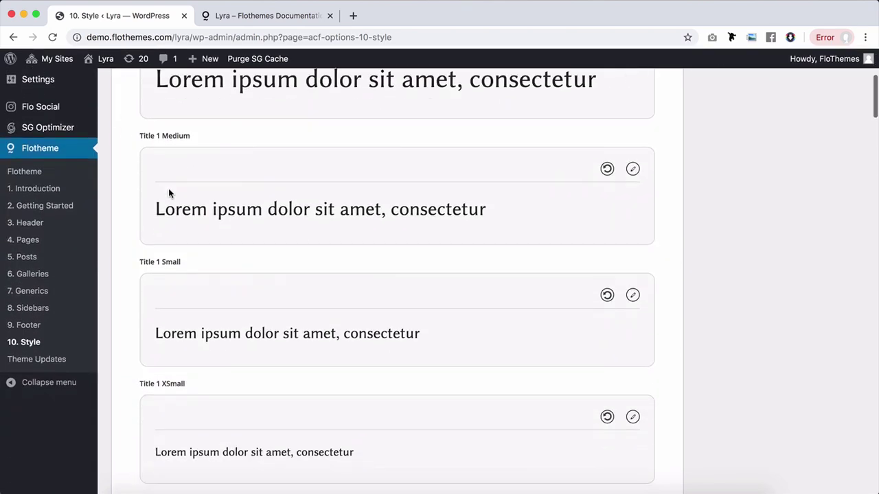
scroll(169, 192, up, 5)
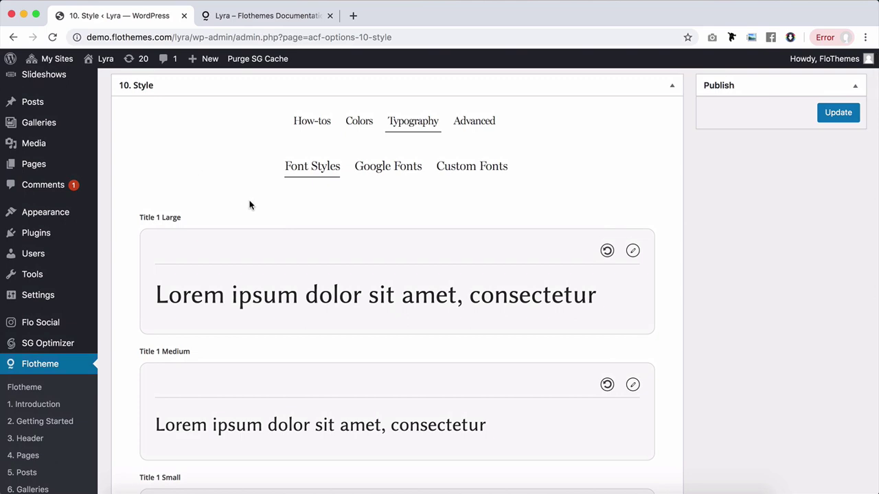
scroll(250, 281, down, 5)
scroll(250, 280, down, 5)
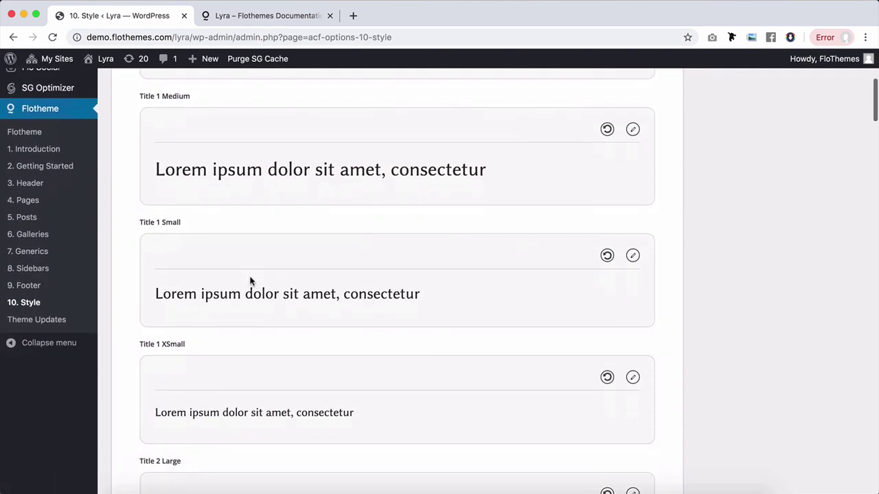
scroll(251, 280, up, 6)
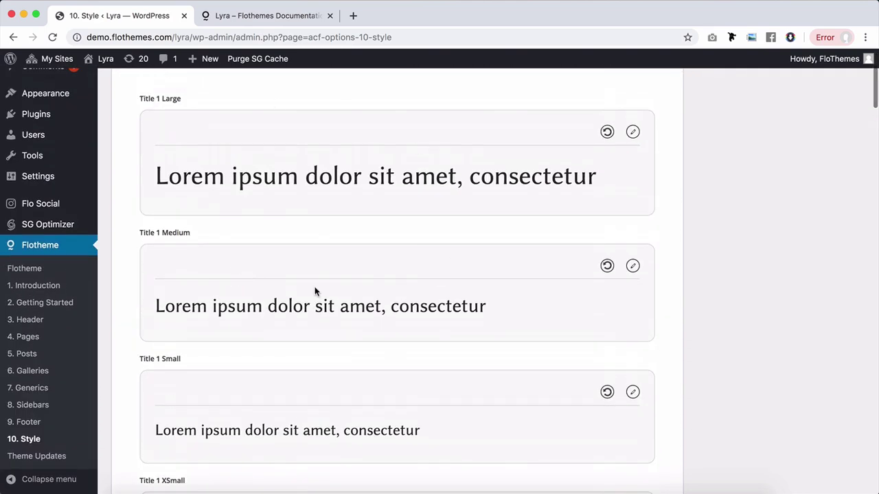
scroll(314, 278, down, 6)
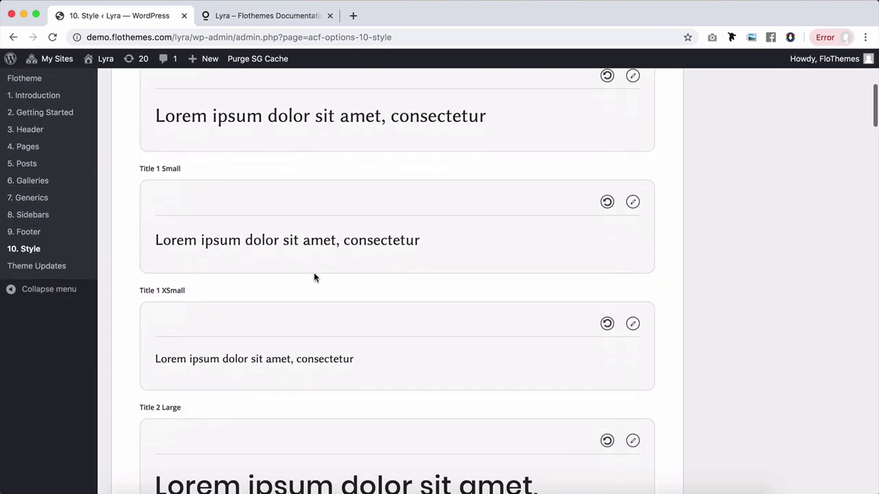
scroll(313, 278, up, 6)
scroll(314, 277, down, 5)
scroll(314, 278, up, 7)
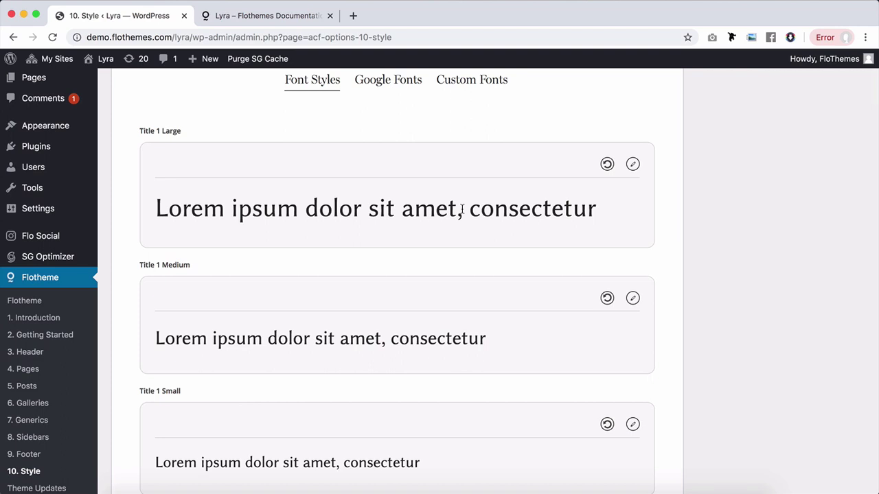
scroll(462, 209, up, 3)
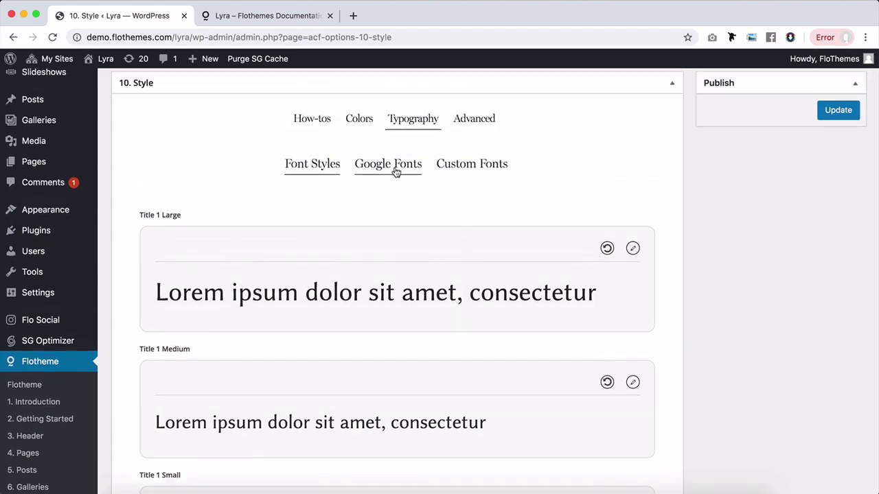
- Look through the Google Fonts, Custom Fonts, Advanced, Typography and Colors style tabs
click(395, 169)
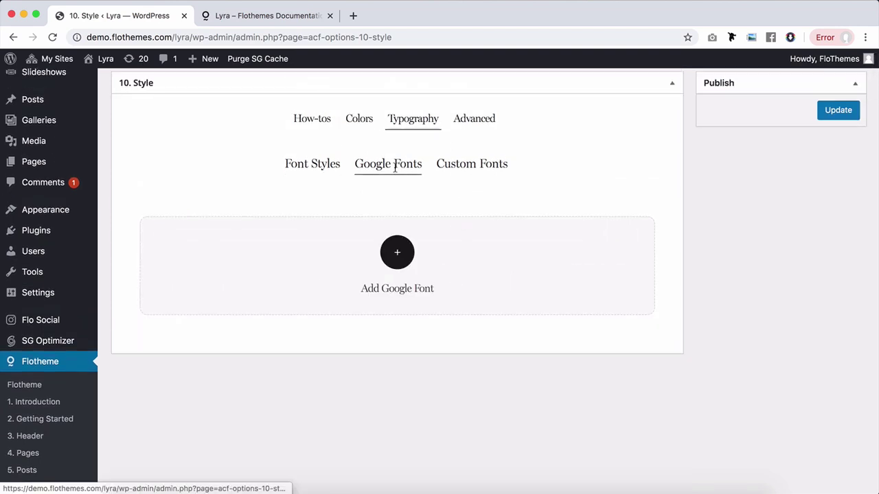
click(466, 160)
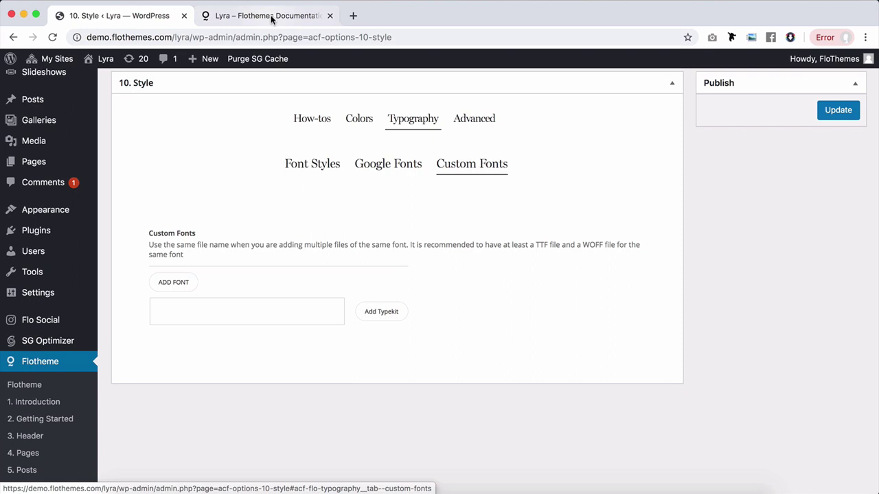
click(472, 121)
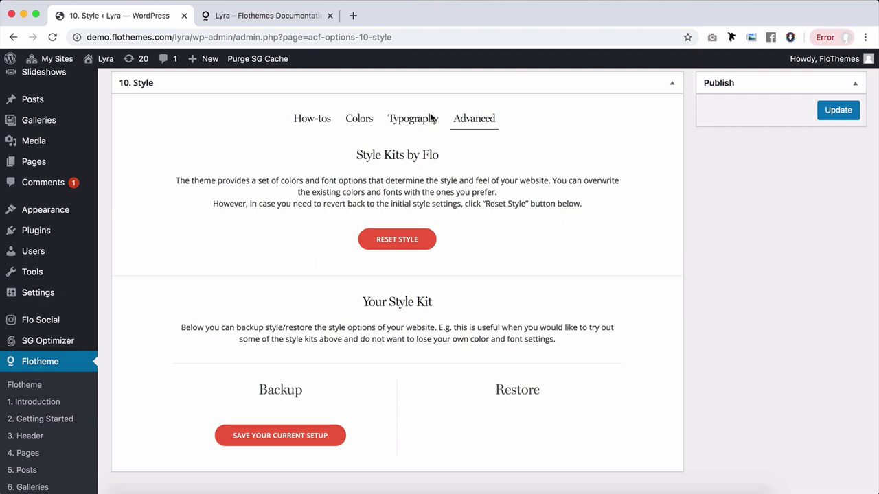
click(416, 119)
click(362, 120)
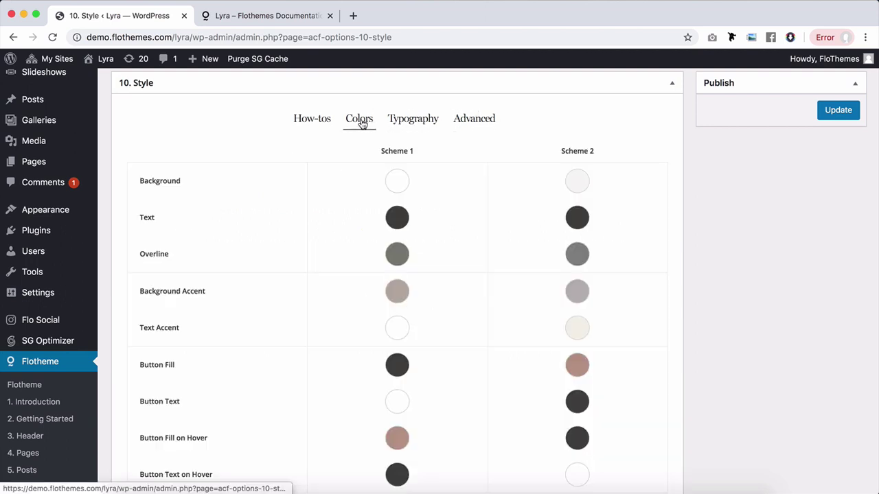
- Compare the font style previews with the scheme colours, then open the list of all 28 pages
click(405, 118)
click(304, 167)
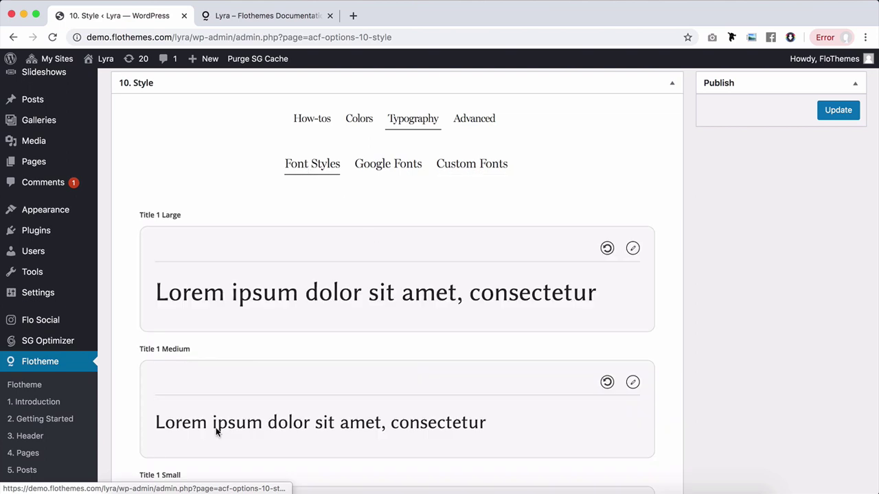
click(363, 118)
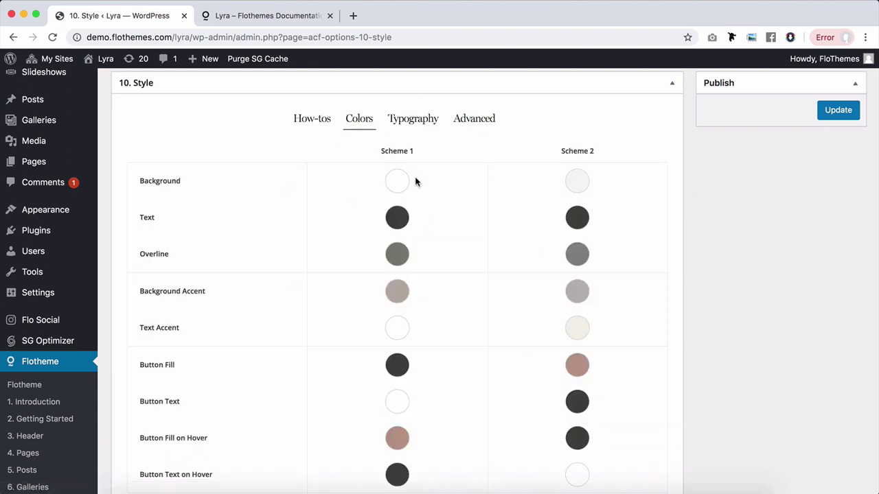
click(30, 164)
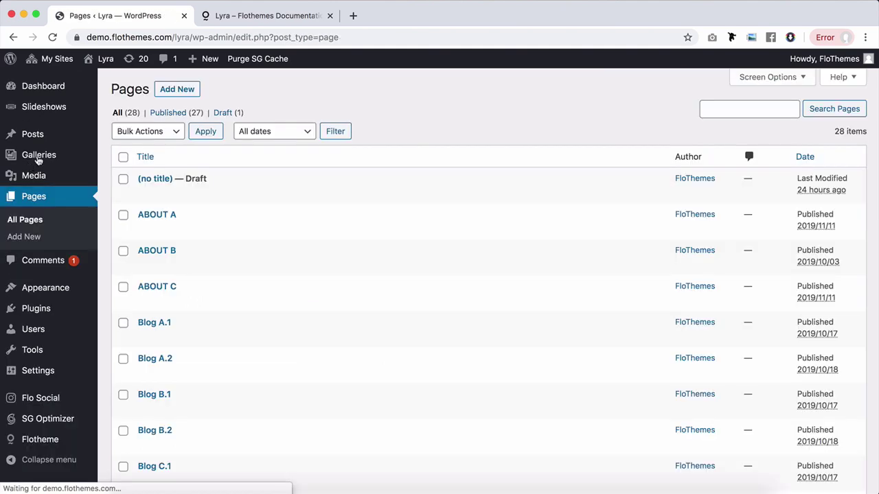
scroll(323, 199, down, 15)
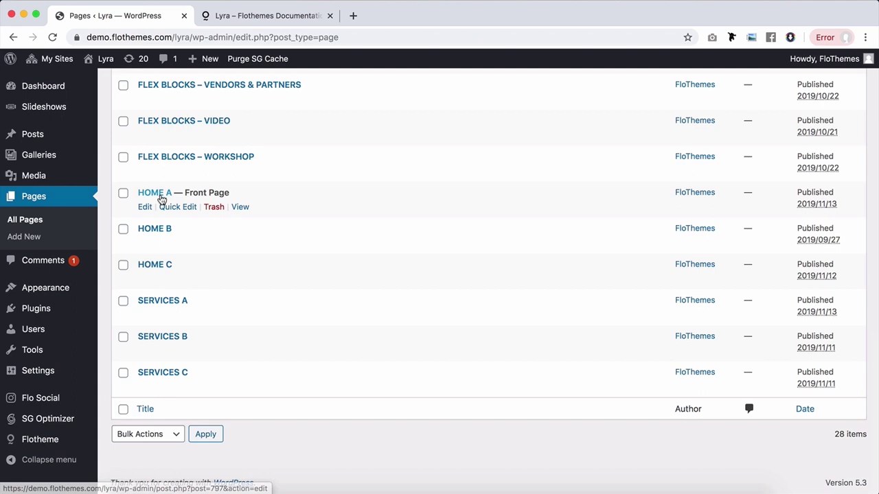
- Open HOME A's About Common Display Title block in the full-screen builder
click(155, 192)
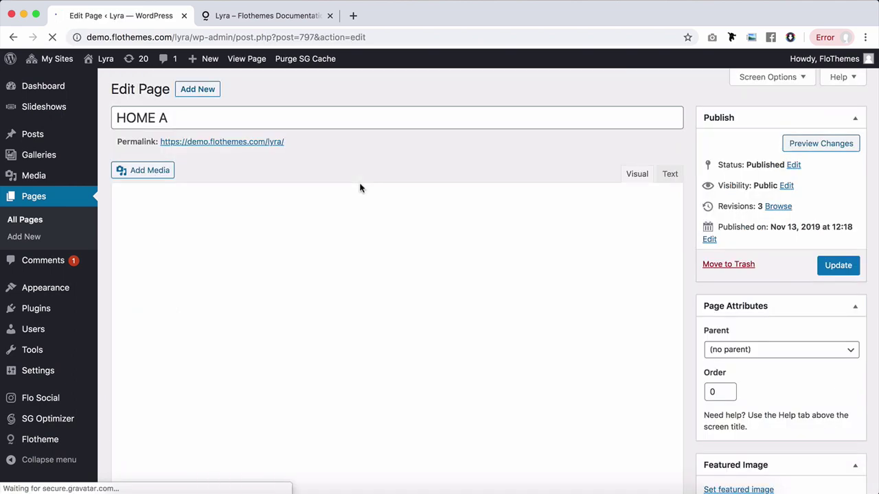
scroll(433, 213, down, 15)
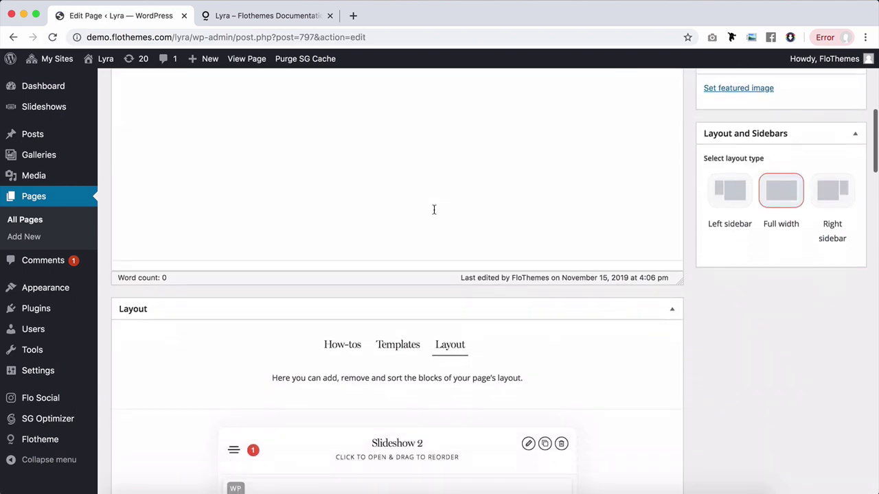
click(429, 210)
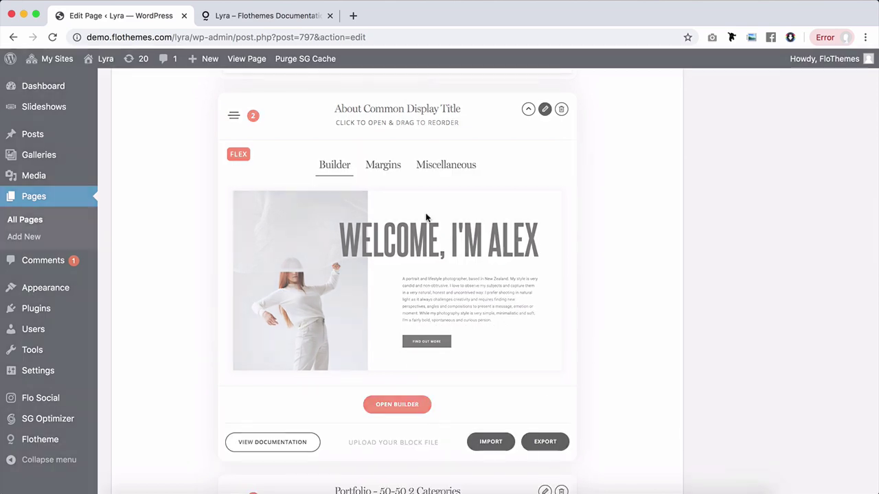
click(426, 218)
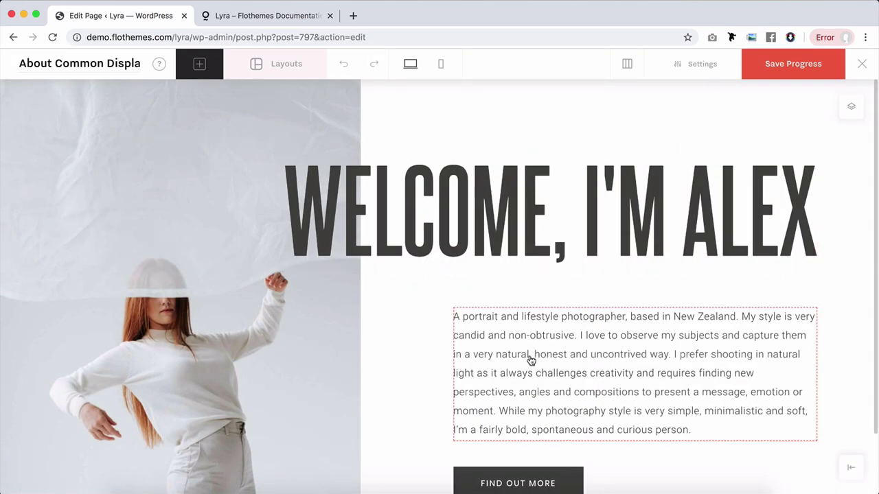
- Select the welcome paragraph text and bring up its theme typography style list
click(559, 286)
double_click(561, 283)
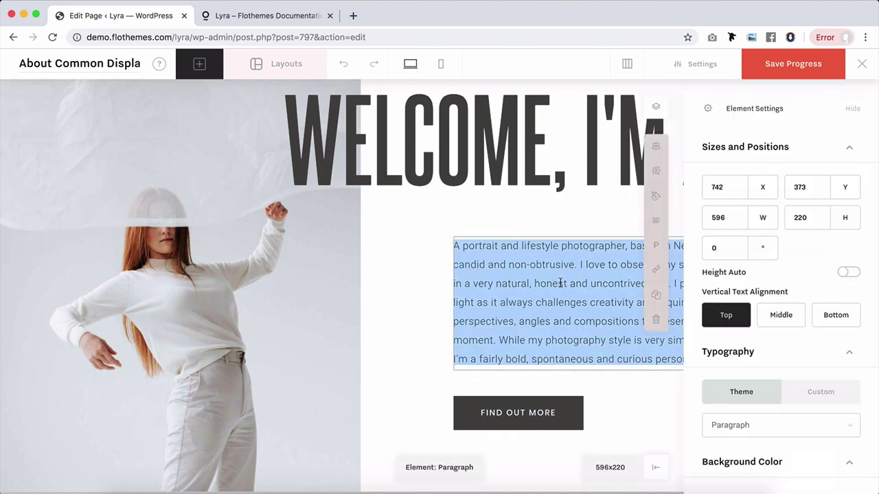
scroll(742, 298, down, 3)
click(849, 275)
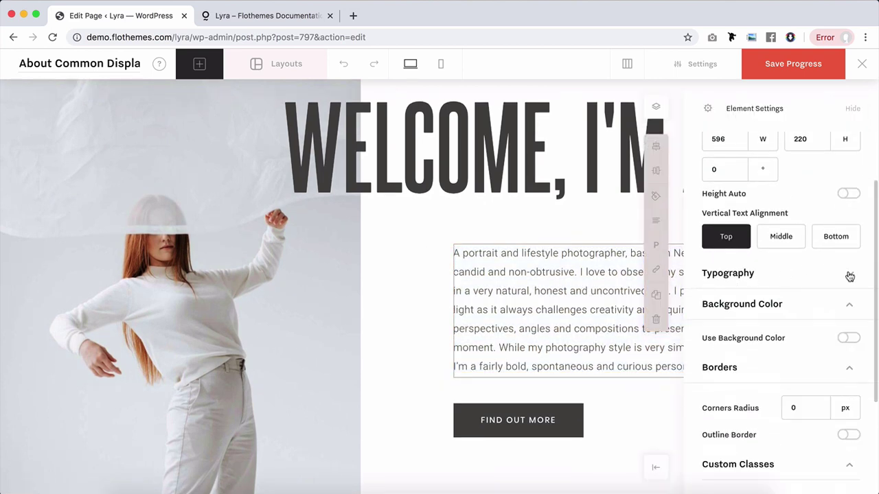
click(850, 276)
scroll(733, 311, down, 3)
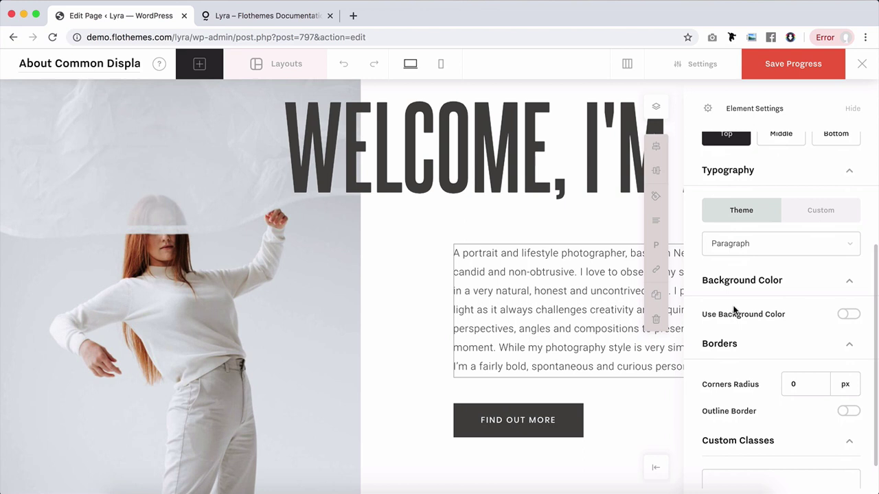
click(733, 246)
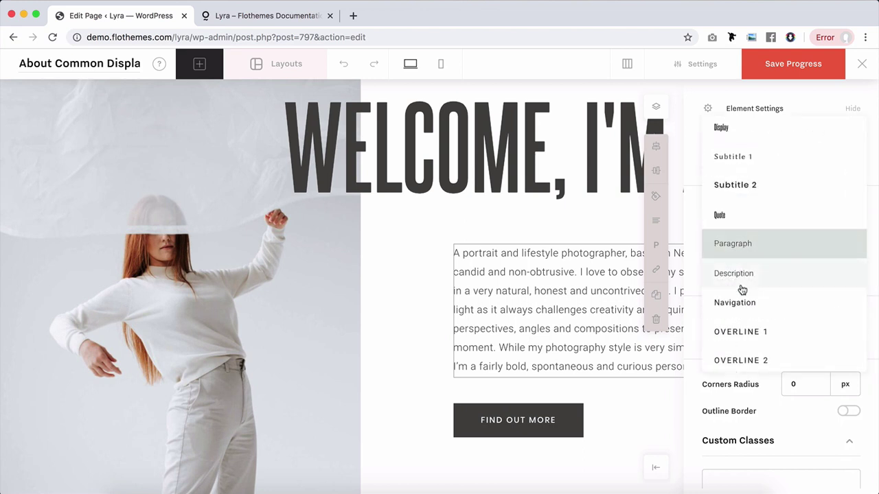
scroll(740, 288, up, 10)
scroll(740, 288, up, 1)
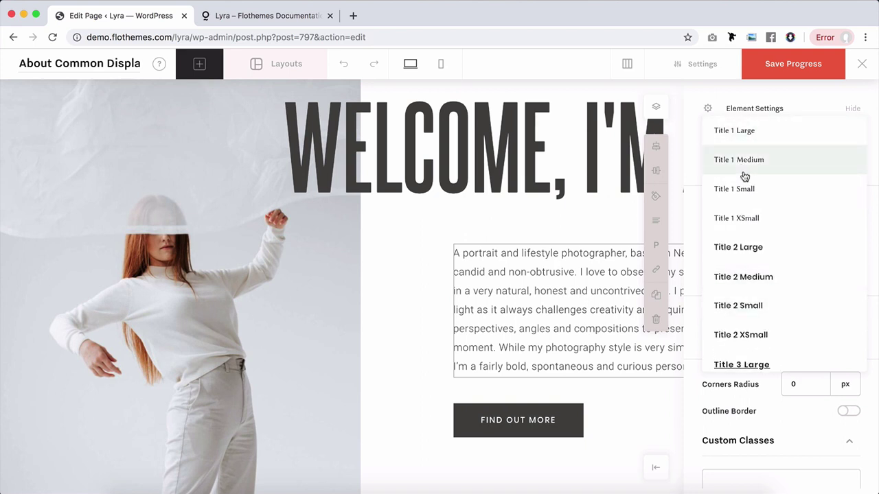
- Try the Title 1 Large, Medium, Small and XSmall styles on the paragraph
click(740, 136)
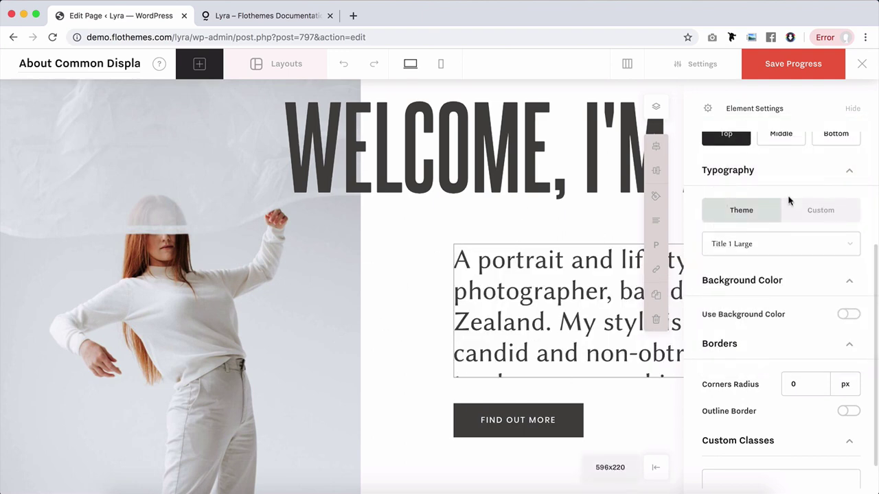
click(738, 244)
click(732, 276)
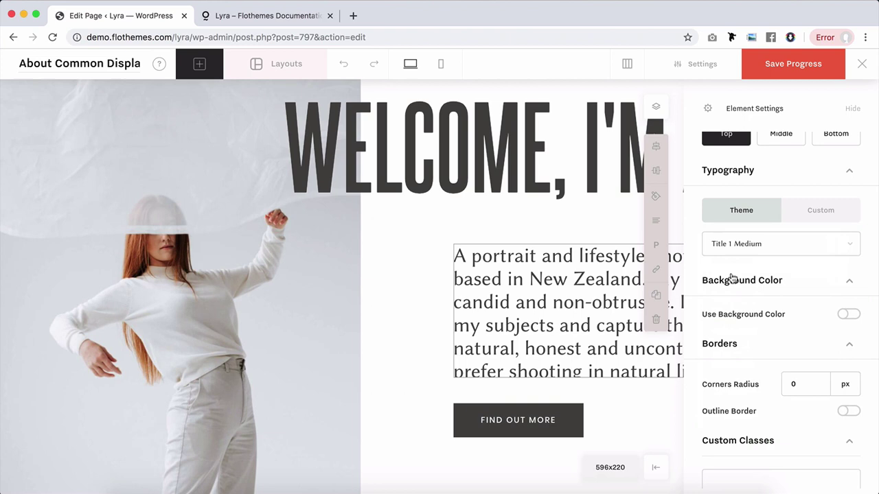
click(735, 245)
click(735, 273)
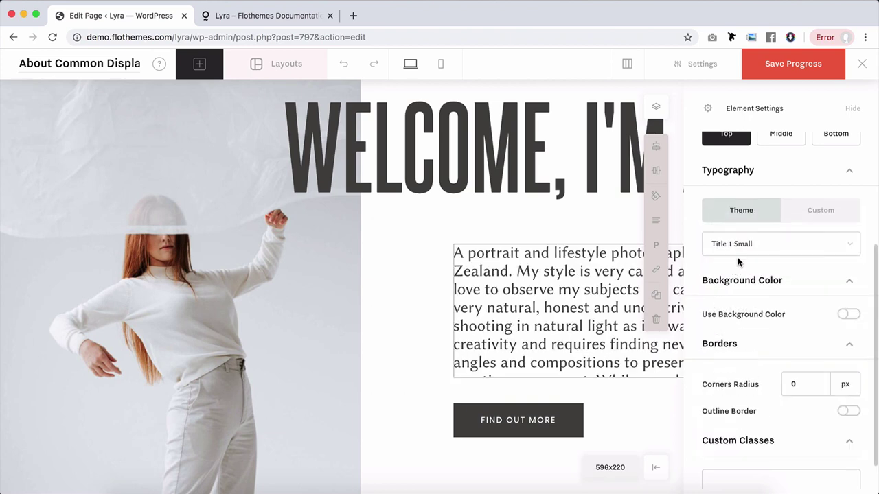
click(738, 244)
click(742, 277)
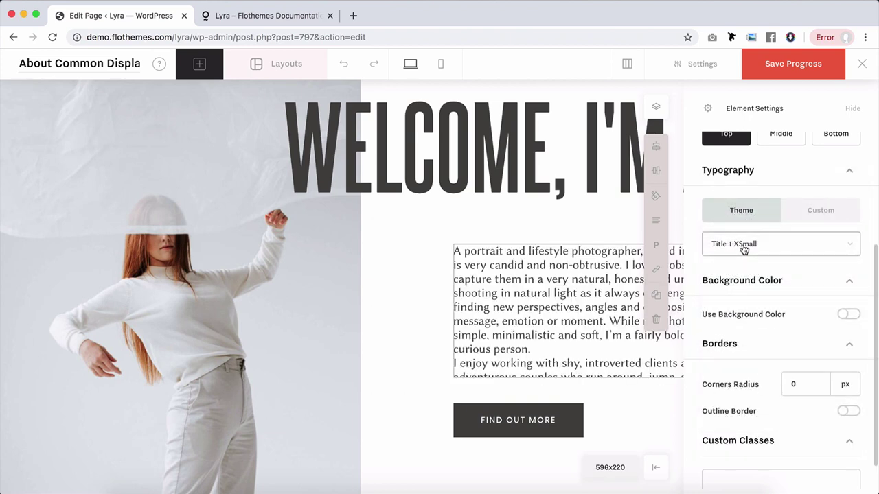
- Set the paragraph's theme style back to Paragraph
click(743, 247)
scroll(745, 278, down, 8)
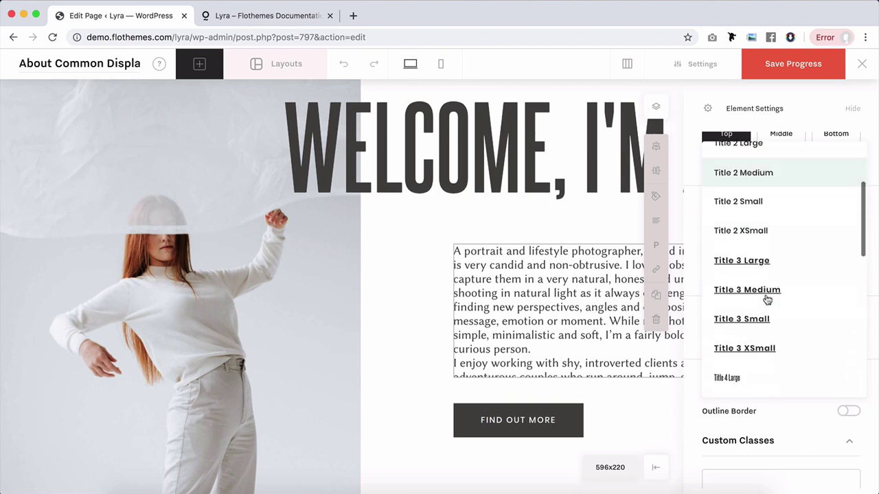
click(744, 325)
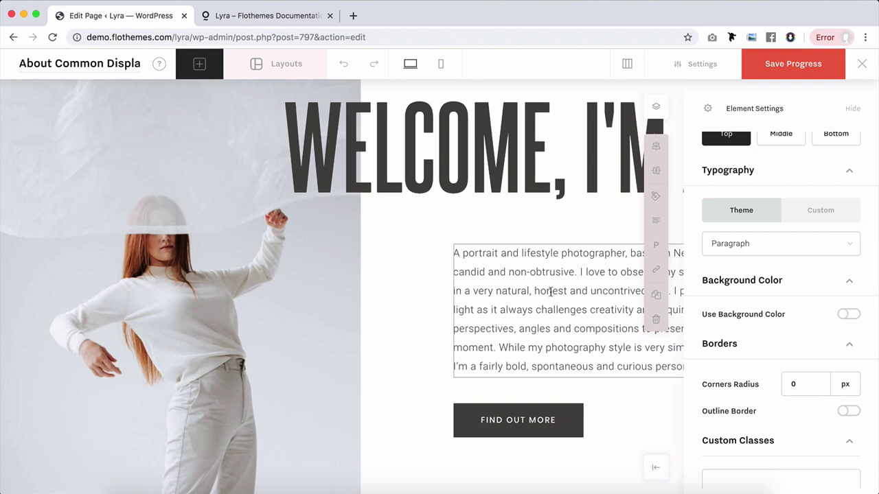
scroll(550, 292, up, 3)
scroll(550, 296, down, 3)
scroll(596, 305, up, 3)
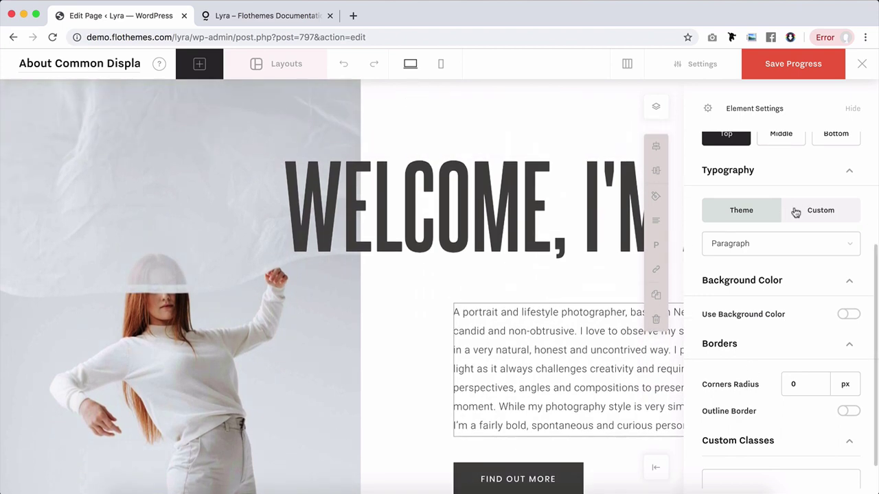
- Switch to custom typography and, after trying Cormorant Garamond and Montserrat, set the font to Roboto Light
click(819, 216)
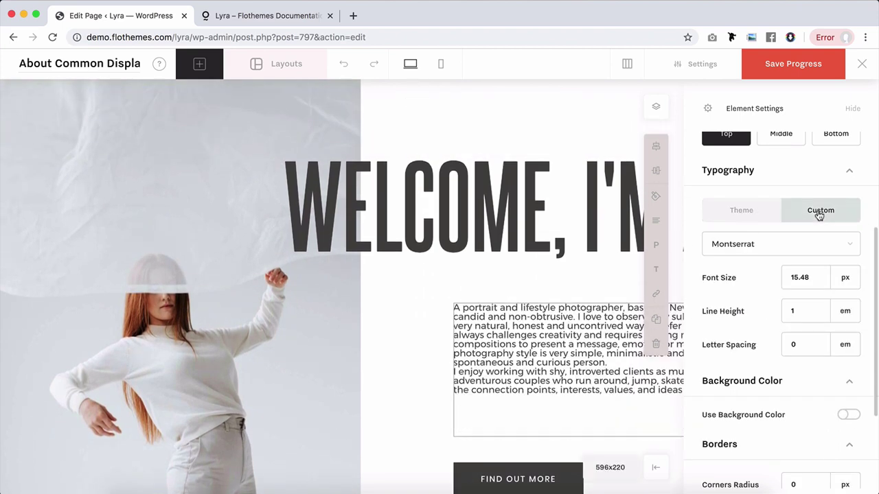
click(774, 245)
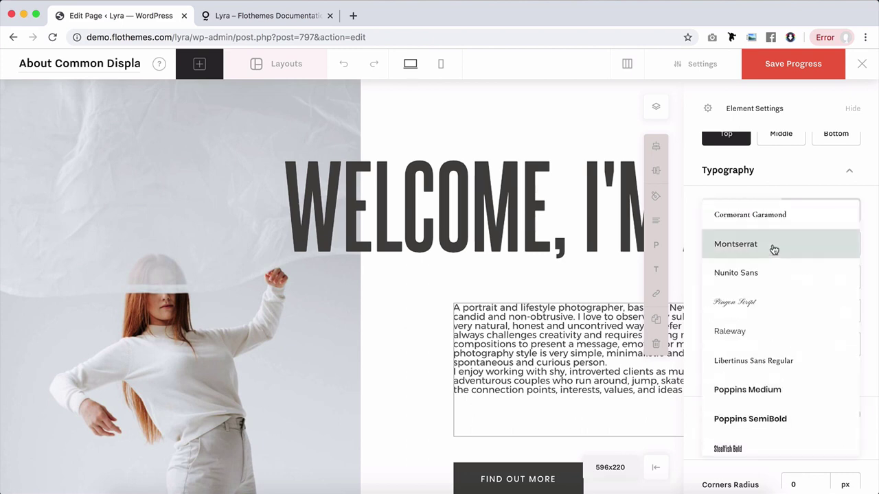
click(774, 216)
click(763, 242)
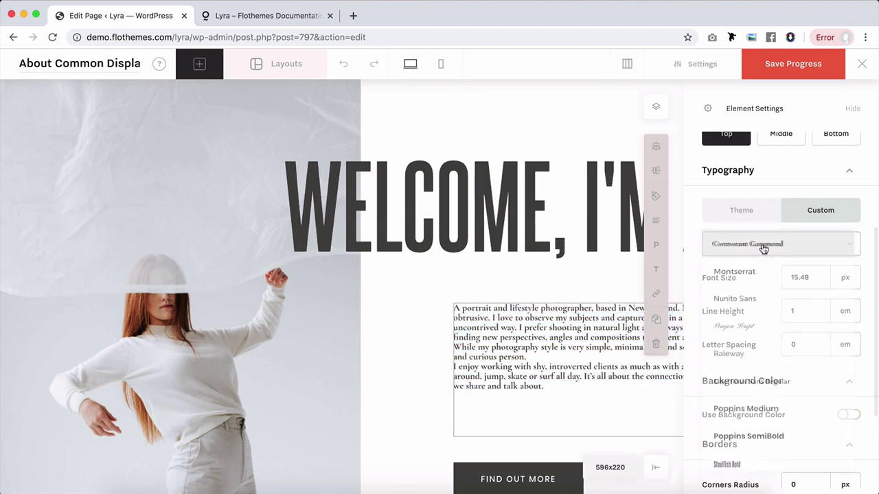
click(742, 284)
scroll(745, 254, down, 2)
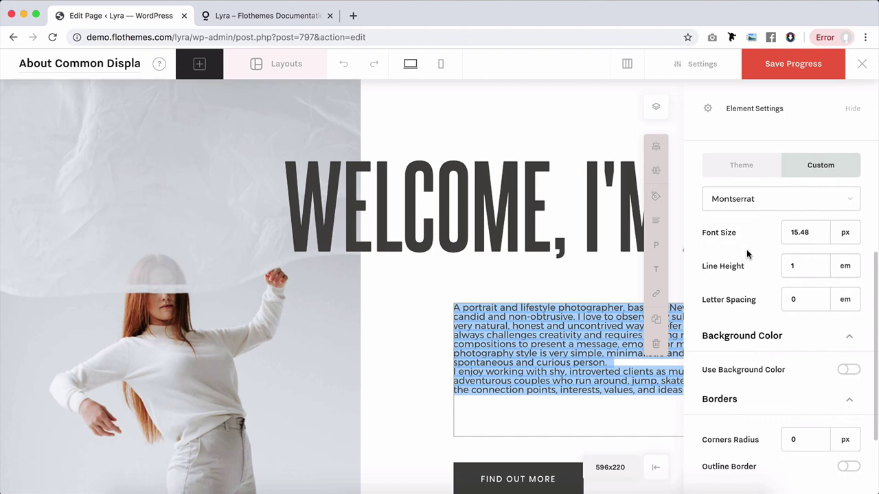
click(756, 205)
scroll(771, 295, down, 2)
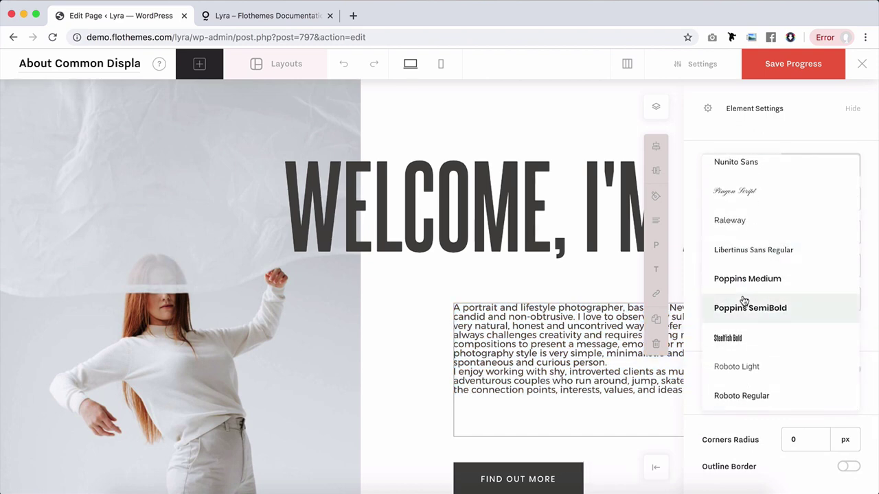
click(747, 366)
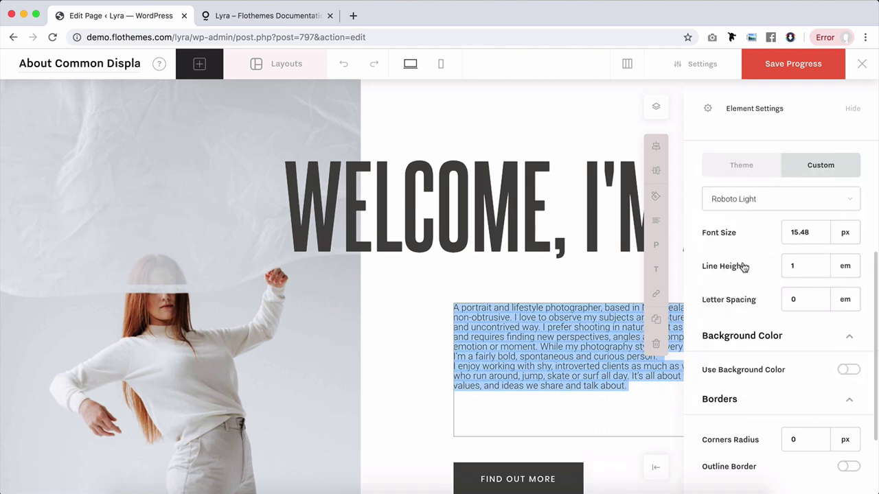
- Set the paragraph font size to 16 px and line height to 1.5 em
click(810, 232)
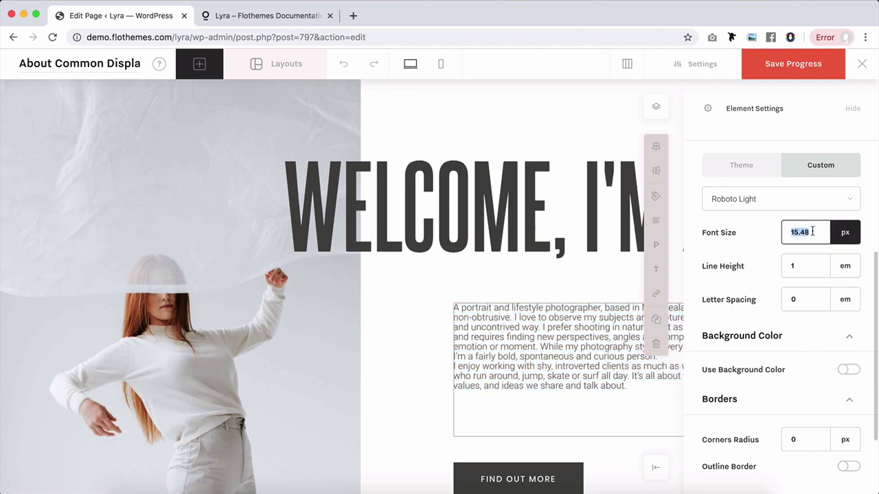
key(BackSpace)
text(0)
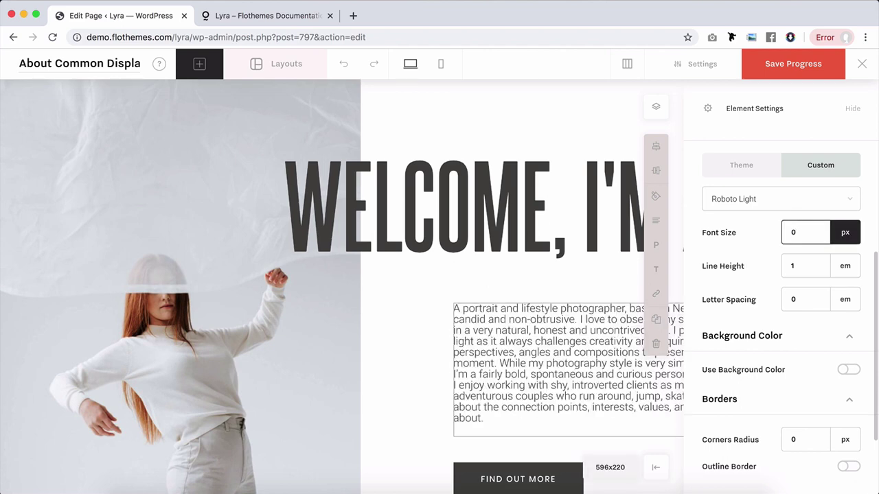
text(16)
click(808, 273)
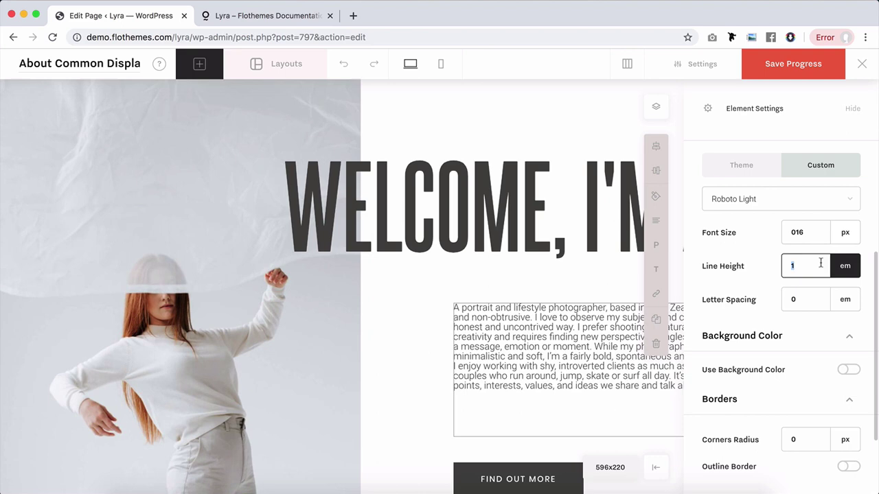
text(2)
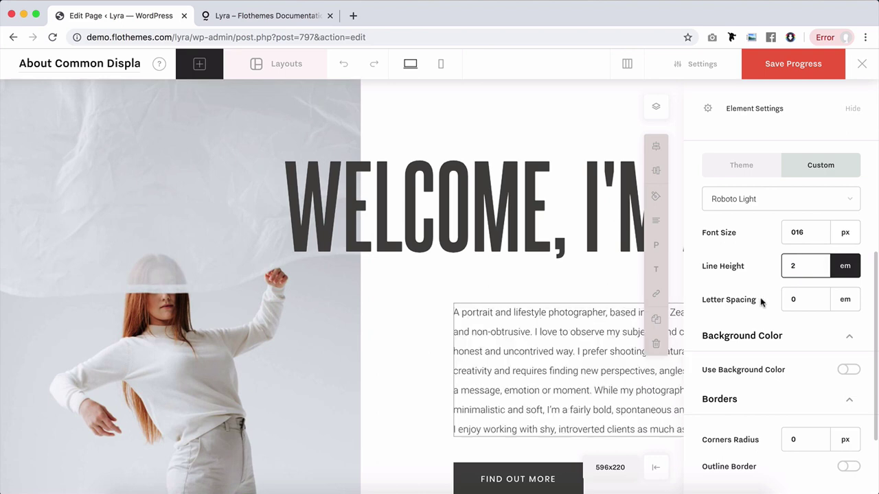
double_click(795, 266)
text(11.5)
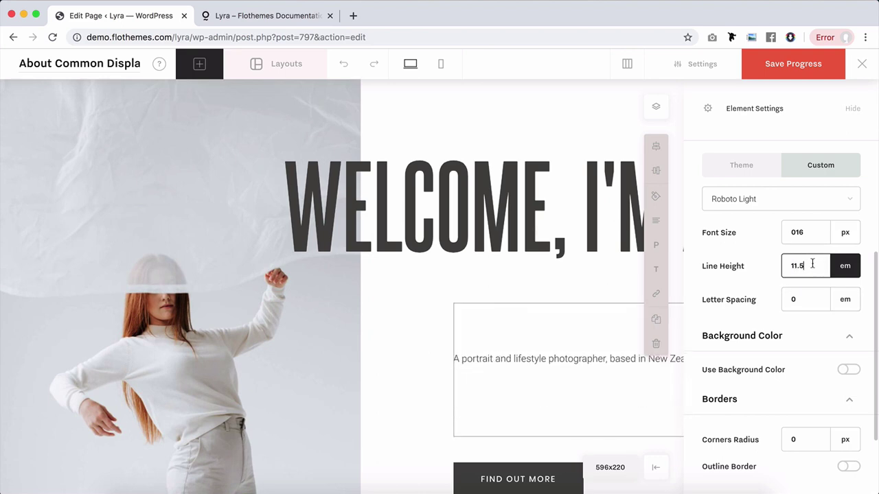
key(BackSpace)
key(BackSpace)
key(BackSpace)
text(.5)
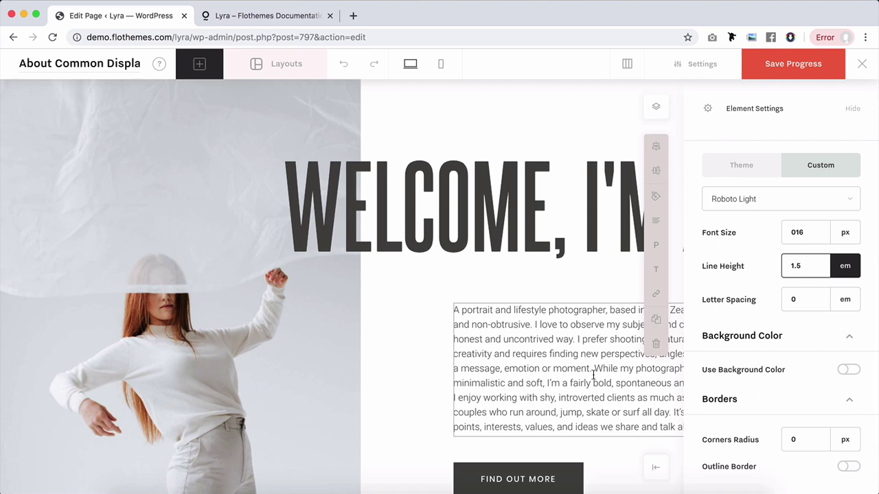
- Try 0.4 letter spacing, then set it back to 0
click(802, 298)
text(0.)
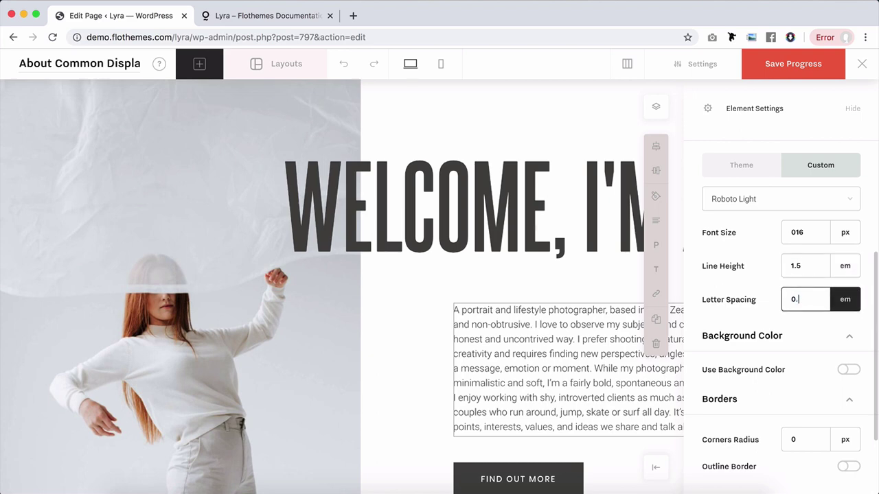
text(4)
key(BackSpace)
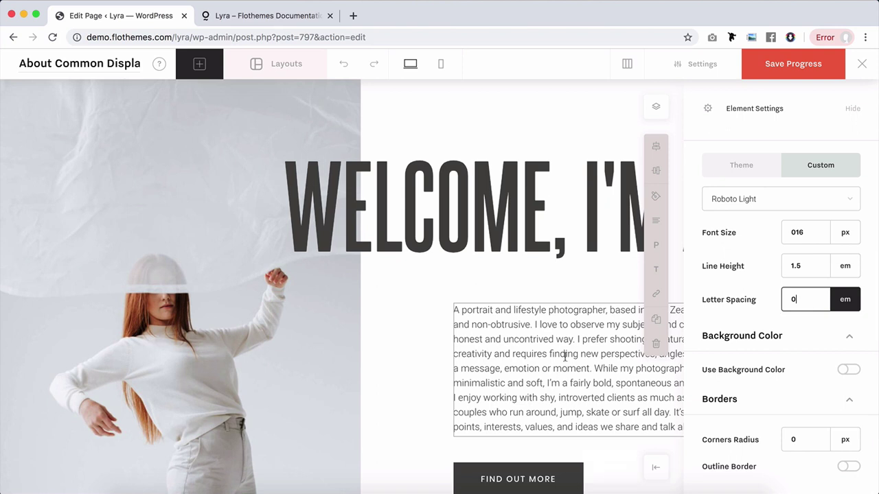
scroll(421, 309, down, 2)
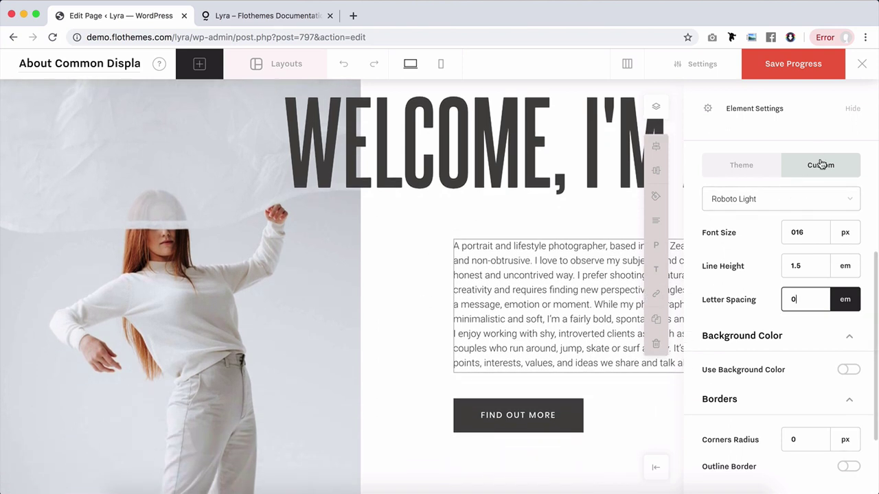
- Set the words 'honest and uncontrived' to Poppins Medium
triple_click(532, 305)
click(543, 292)
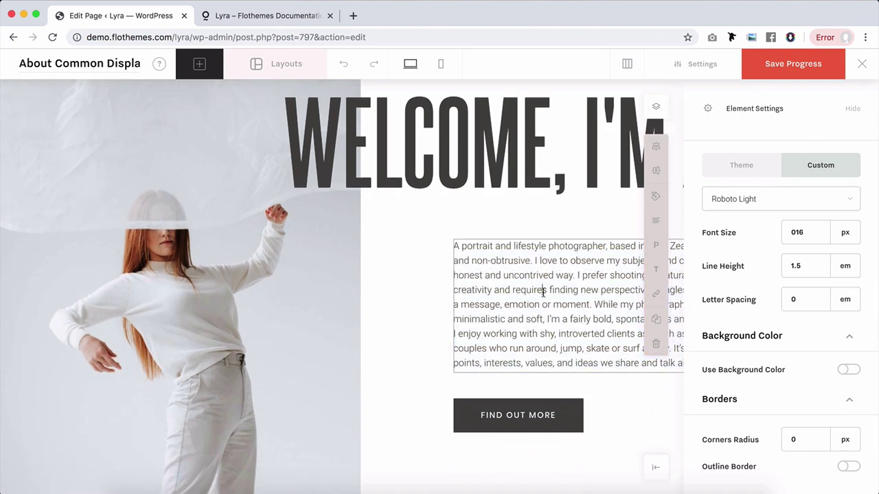
drag(555, 275, 452, 277)
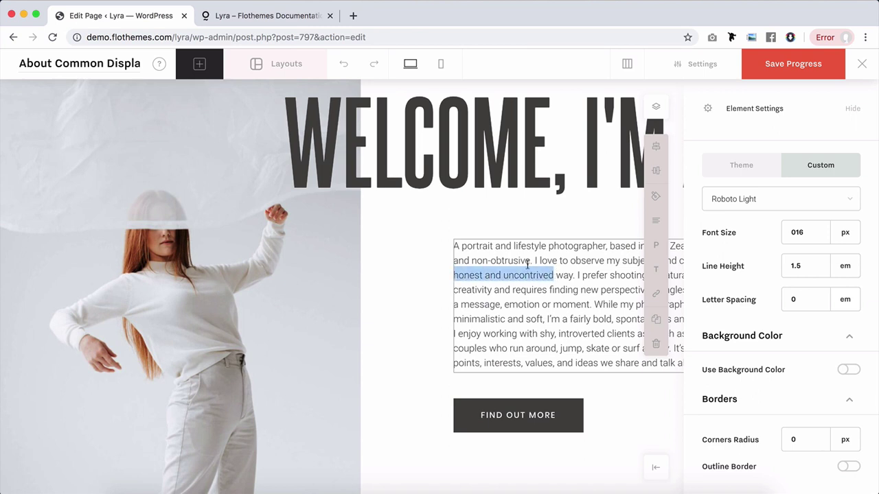
click(733, 199)
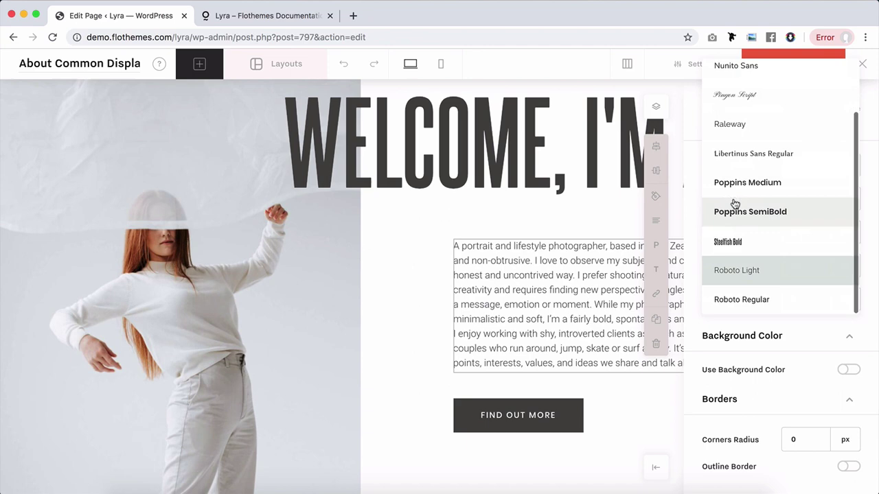
click(740, 184)
click(514, 343)
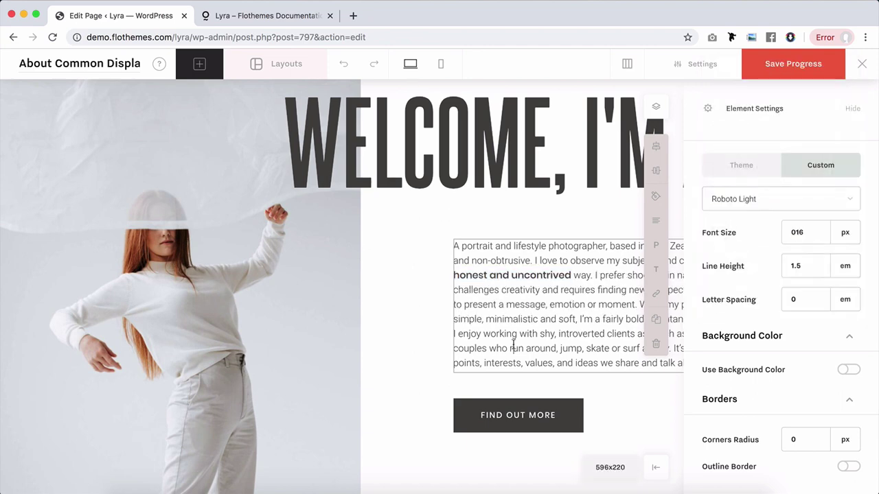
- Toggle between Theme and Custom typography to check the phrase's font
click(742, 165)
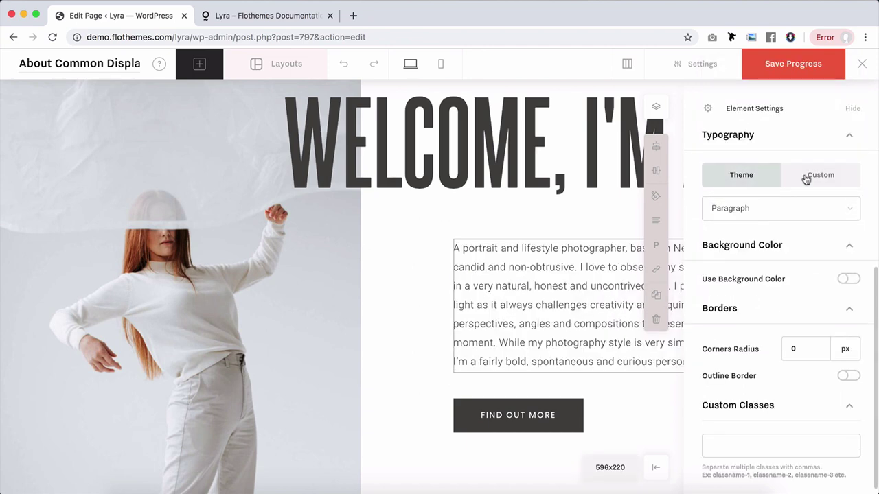
click(811, 177)
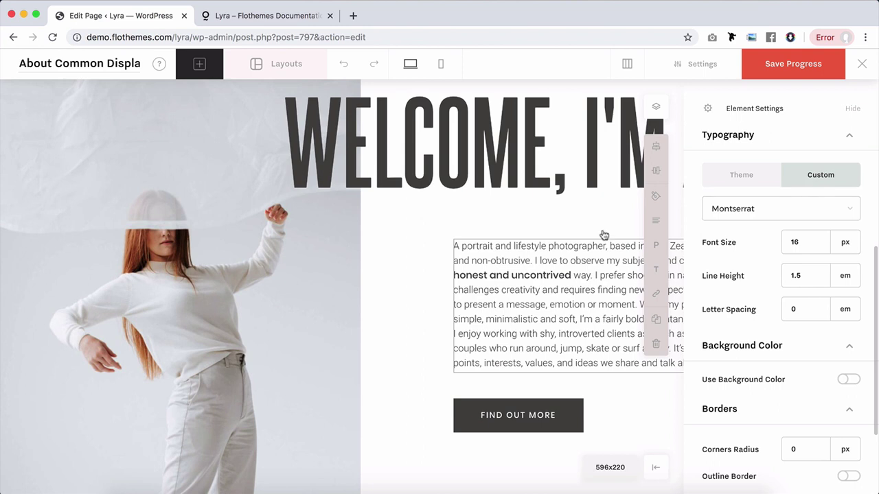
click(532, 277)
click(557, 313)
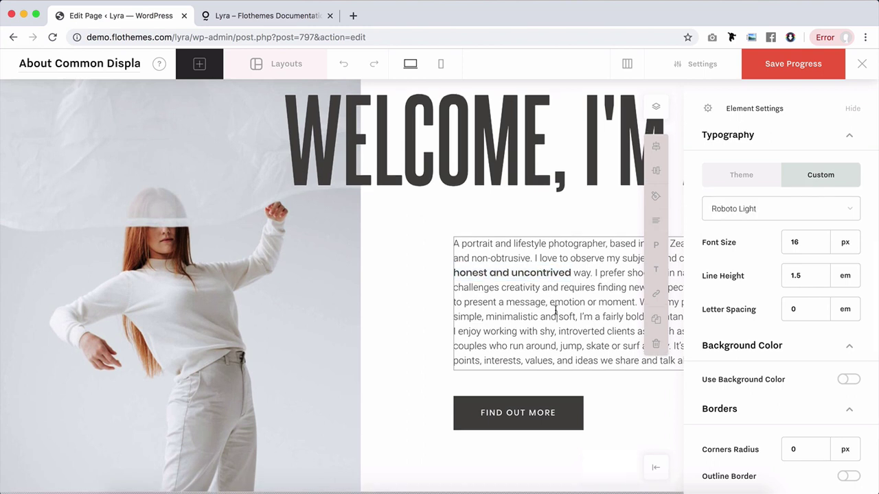
- Move the Element Settings panel to the left side and back to the right
click(656, 468)
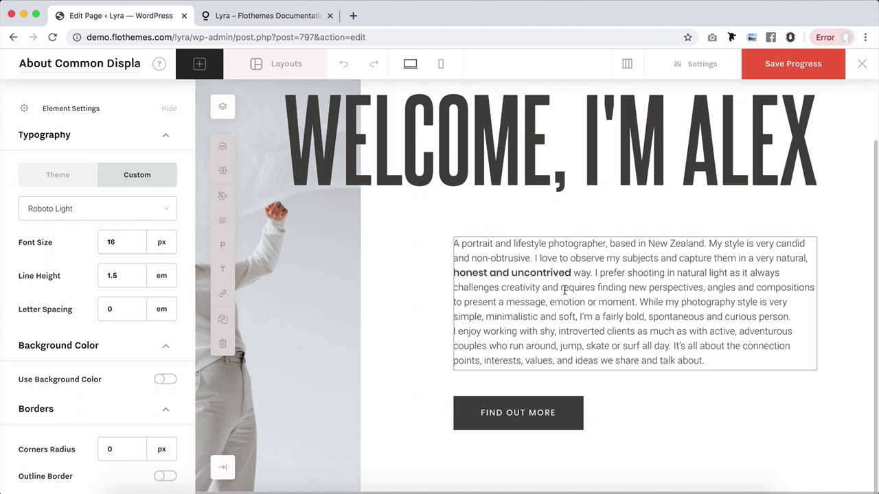
click(222, 468)
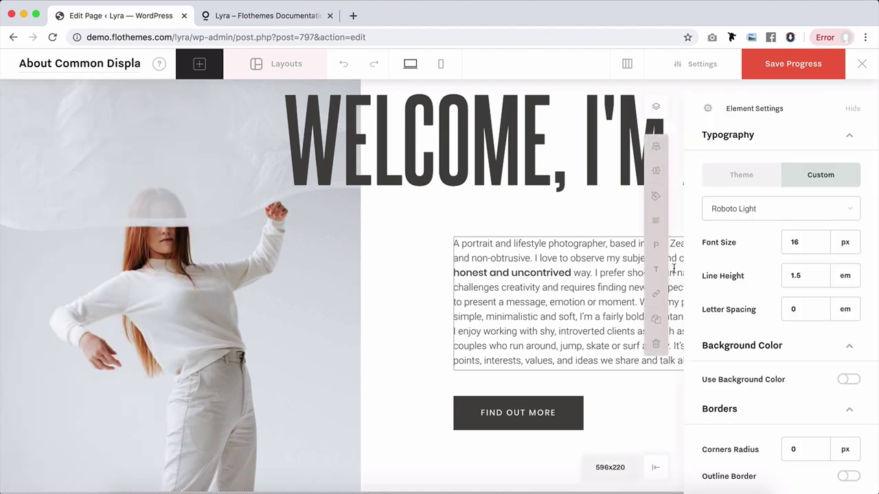
scroll(775, 221, up, 2)
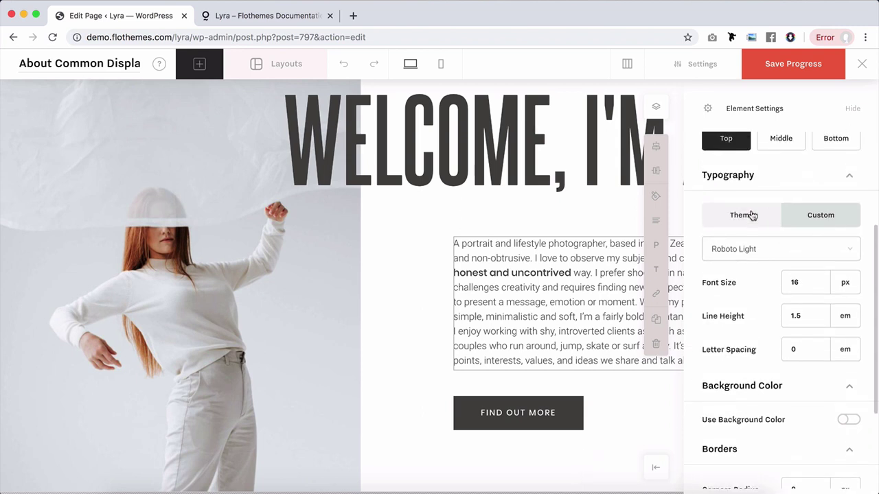
- Toggle Theme and Custom typography and browse the font list, keeping the current font
click(752, 216)
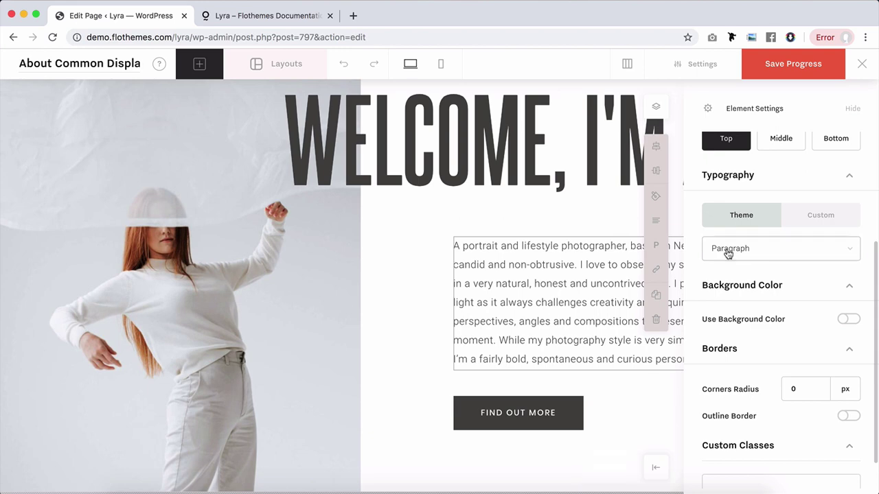
click(819, 217)
click(793, 248)
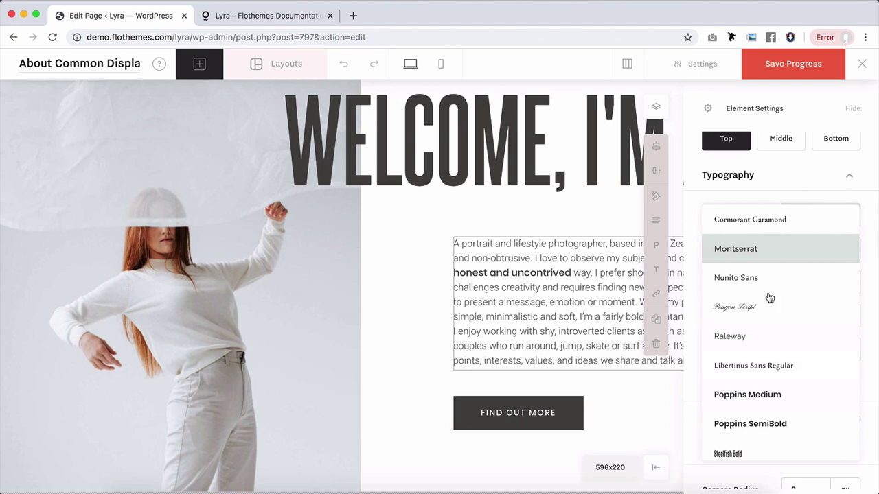
click(815, 191)
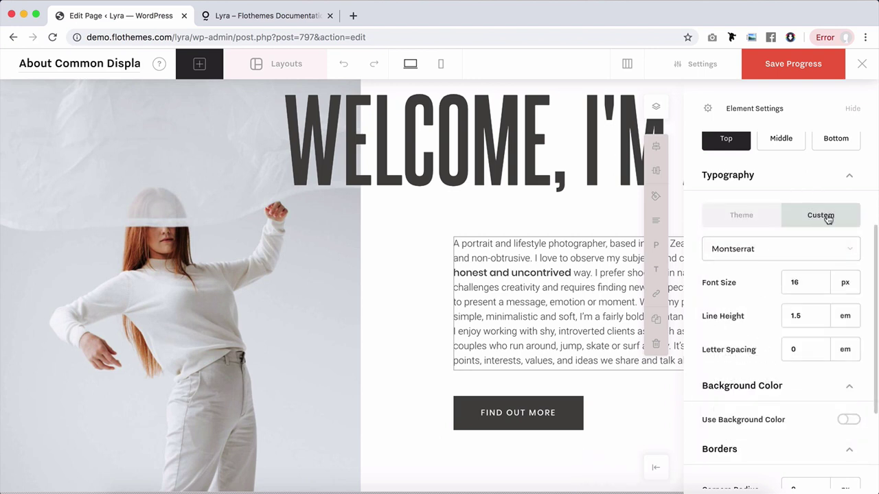
click(816, 246)
scroll(748, 341, down, 2)
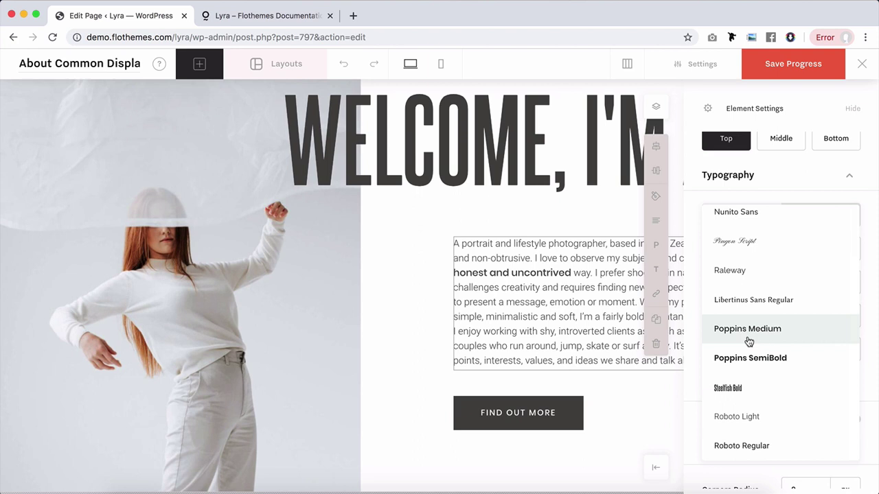
click(807, 182)
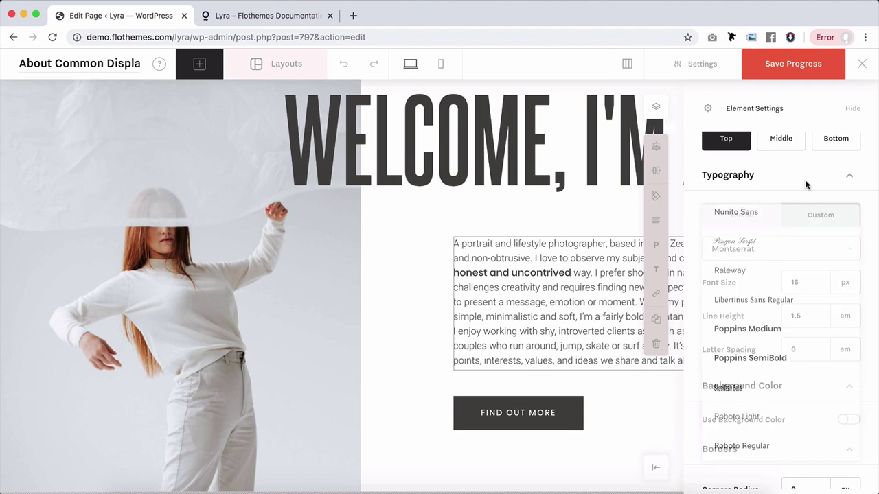
- Apply the theme's Paragraph style to the text and hide the settings panel
scroll(755, 309, down, 3)
scroll(823, 275, up, 5)
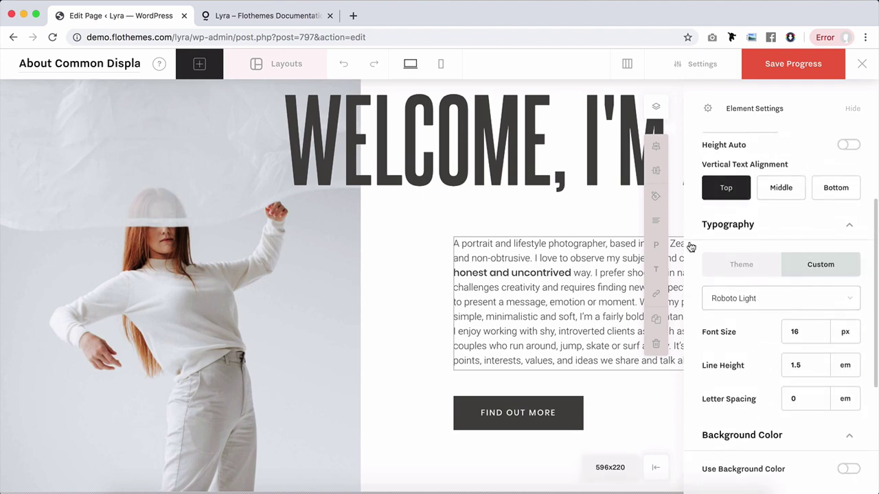
scroll(813, 257, up, 2)
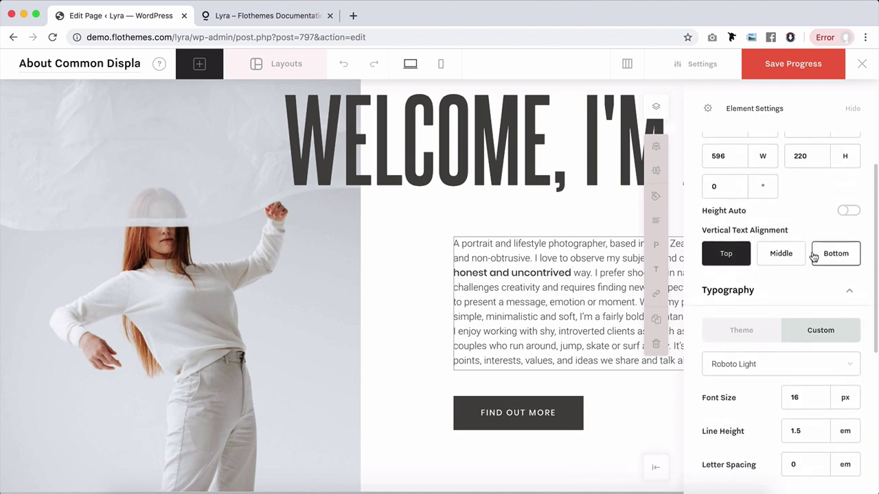
click(749, 332)
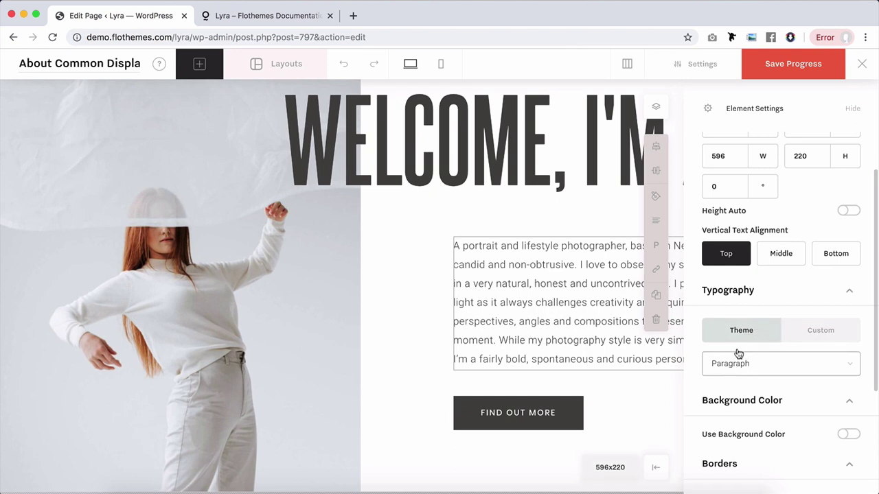
click(853, 110)
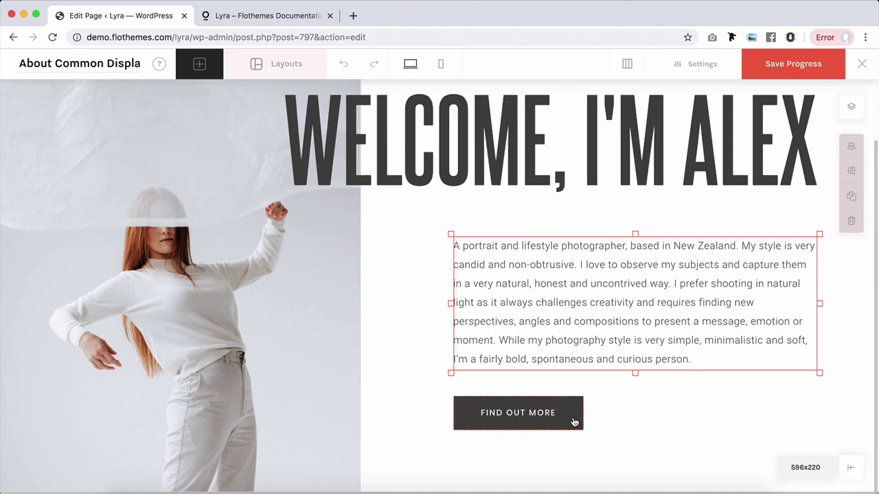
- Set the FIND OUT MORE button background to the Scheme 2 Button/Background/Default swatch (#BB9C8B)
double_click(517, 412)
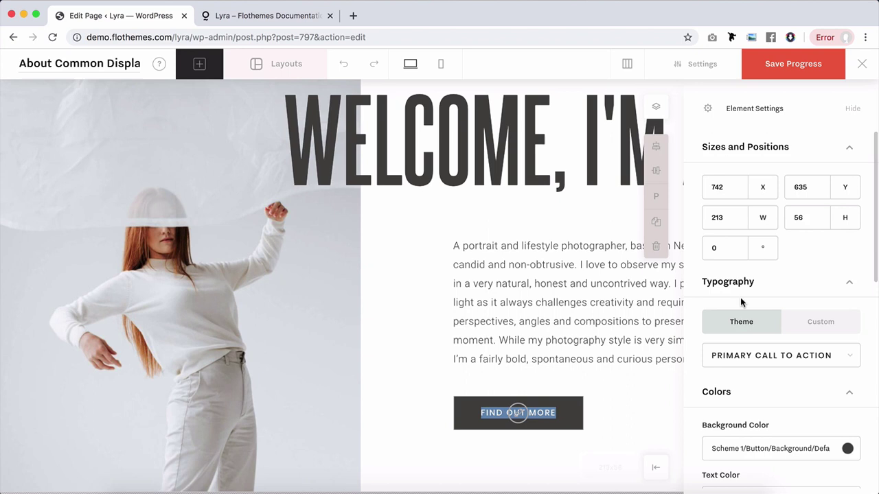
scroll(741, 302, down, 3)
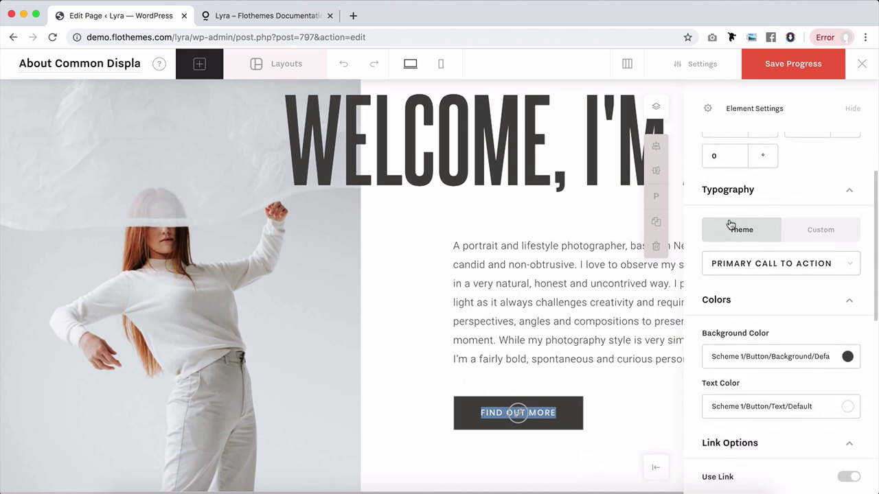
scroll(738, 241, down, 3)
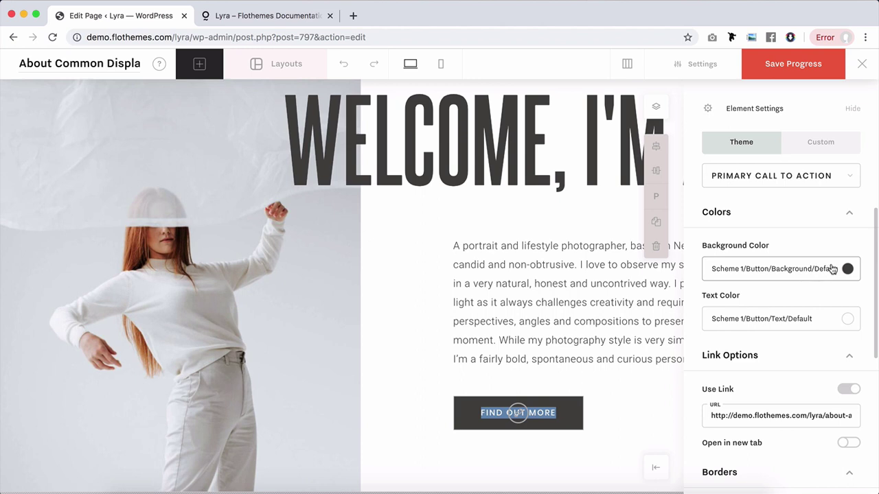
click(791, 265)
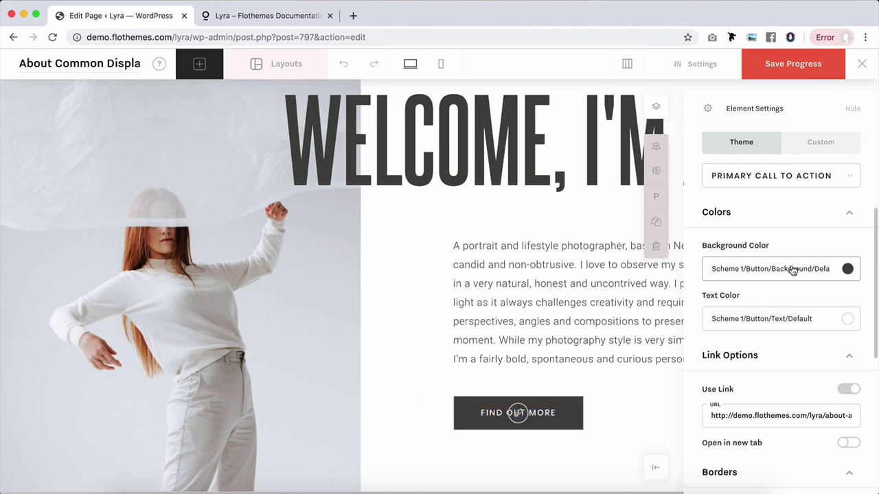
scroll(791, 262, down, 6)
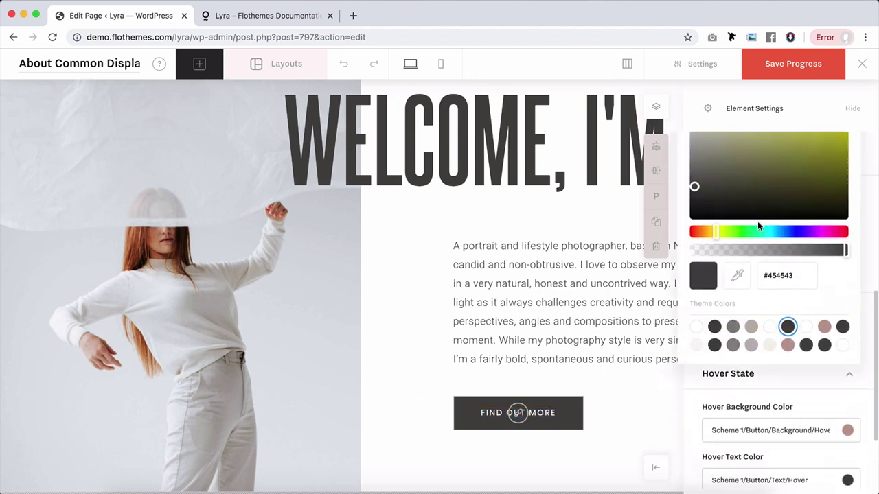
scroll(746, 198, up, 3)
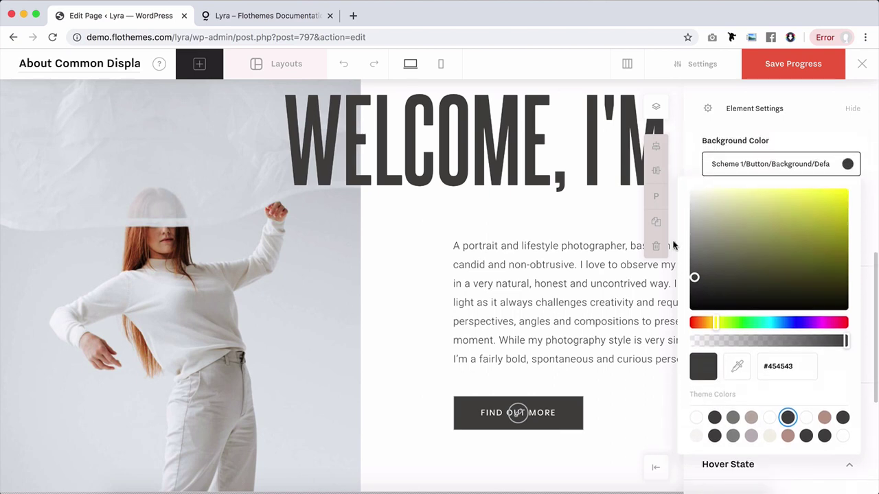
scroll(766, 333, down, 3)
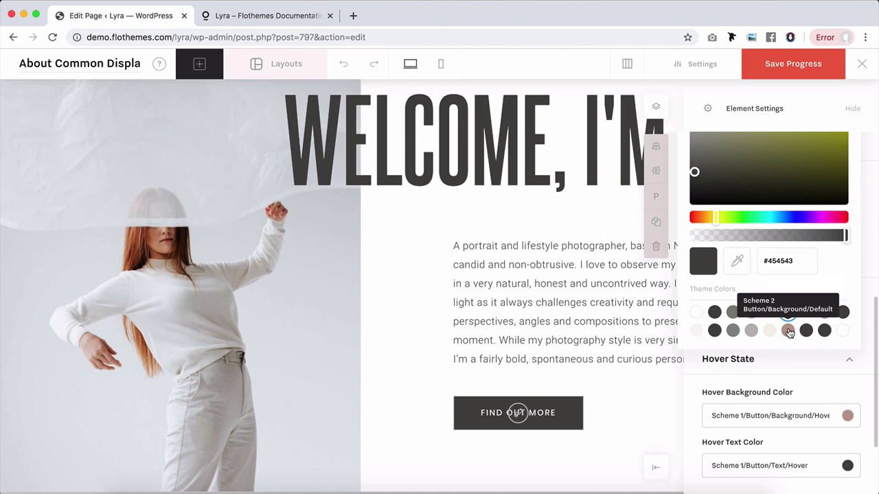
click(789, 331)
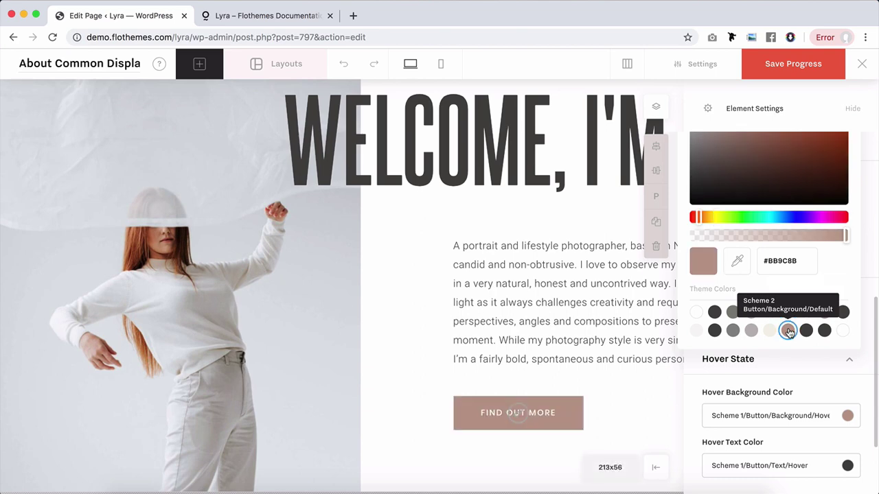
- Give the button white (#FFFFFF) Scheme 2 hover text, then close the element settings
scroll(782, 360, down, 3)
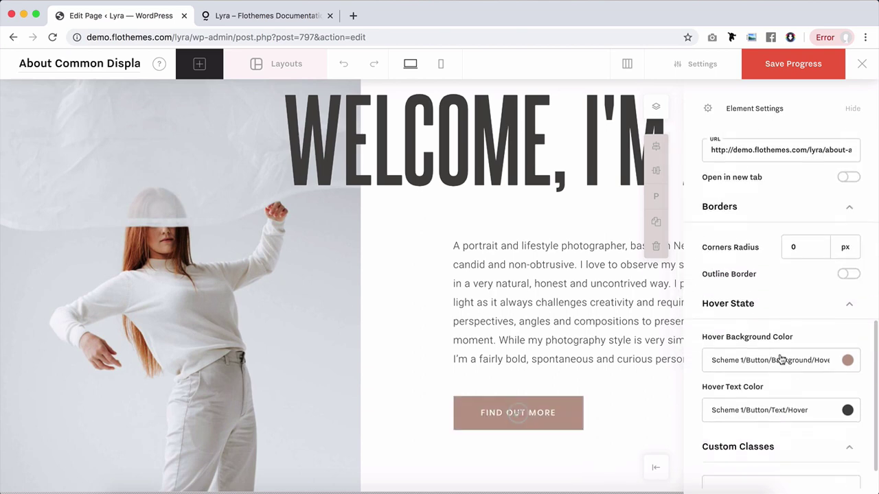
click(739, 399)
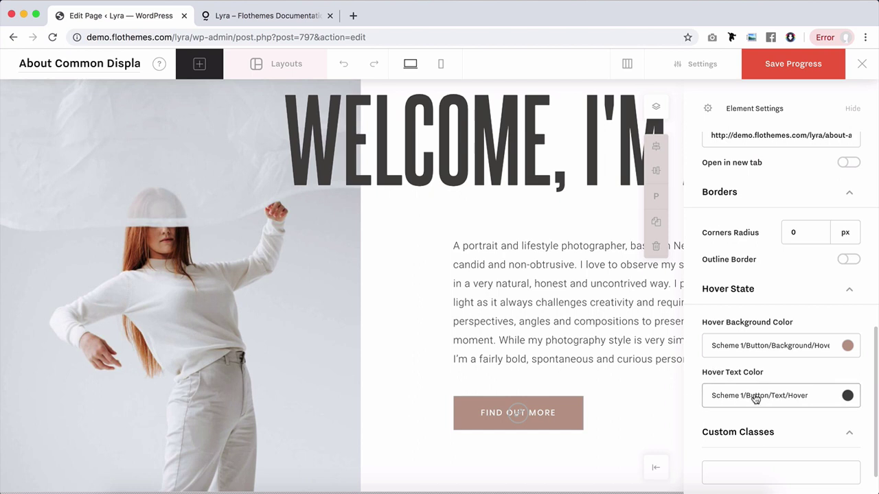
scroll(767, 352, down, 5)
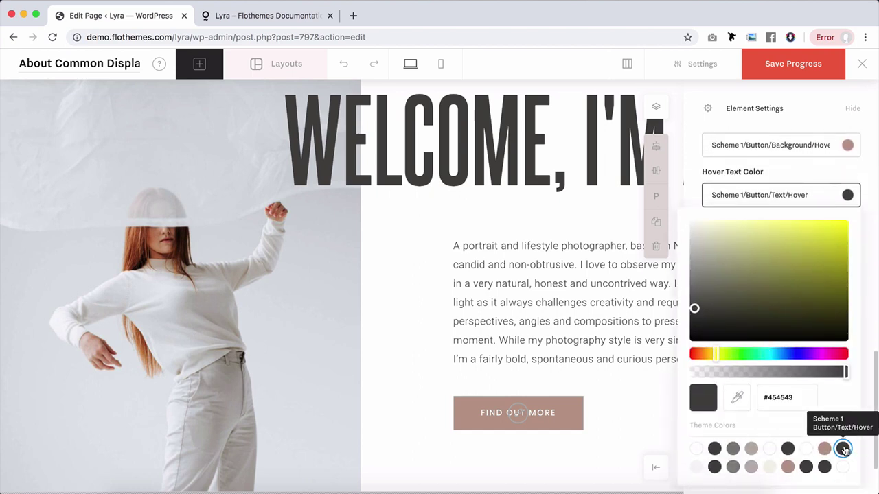
click(845, 472)
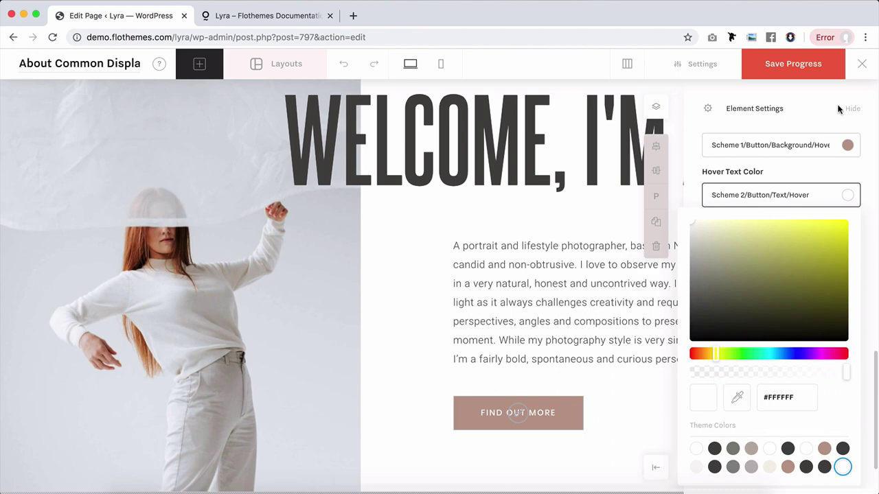
click(567, 338)
click(853, 108)
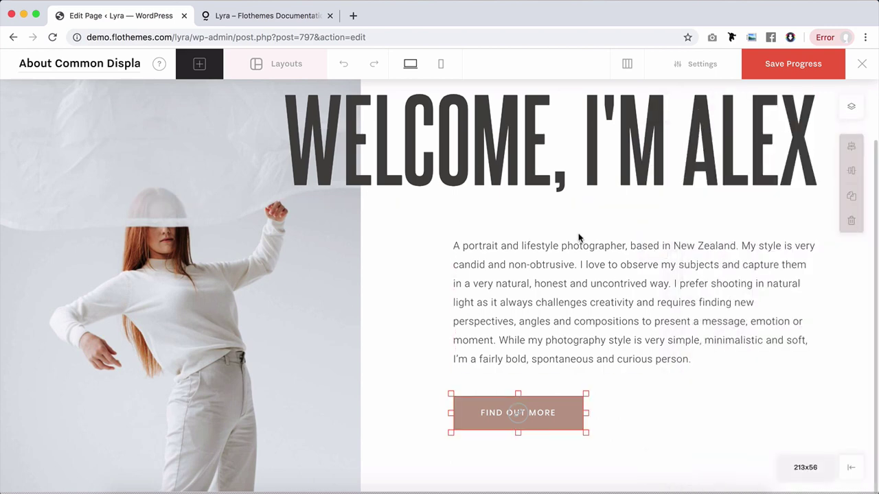
- Discard the editor changes and open Flotheme's 10. Style page on Typography Font Styles
click(863, 65)
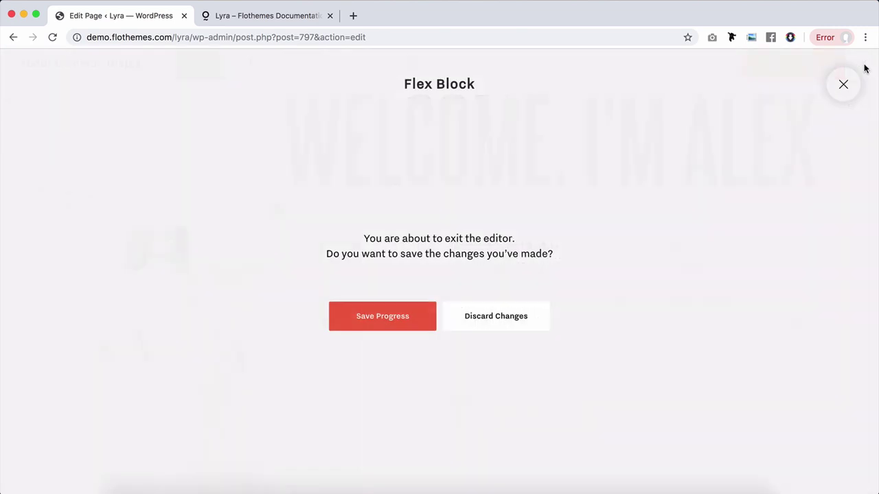
click(495, 316)
mouse_move(41, 440)
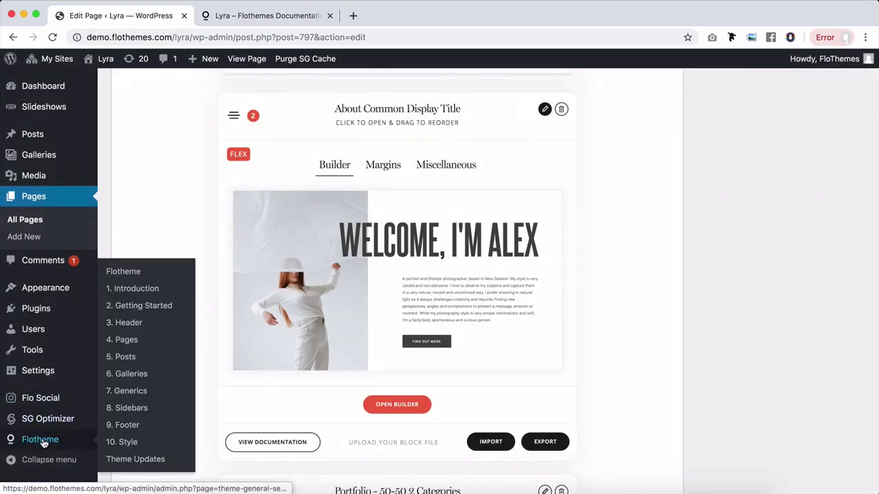
click(128, 446)
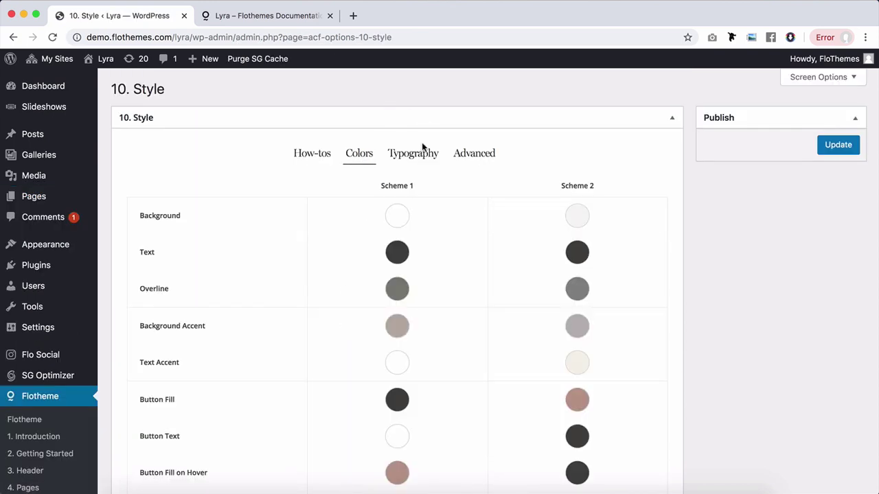
click(415, 155)
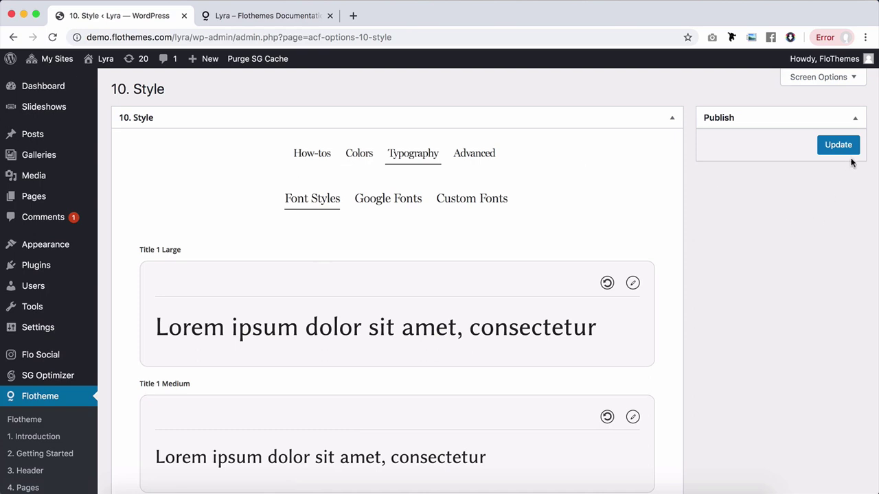
mouse_move(40, 198)
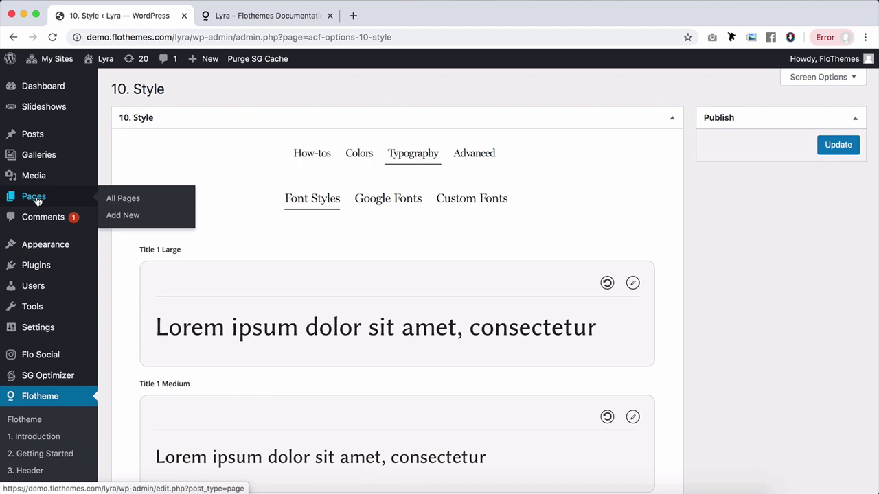
- Switch to the Lyra documentation tab and scroll through the Font Styles Management article
click(272, 19)
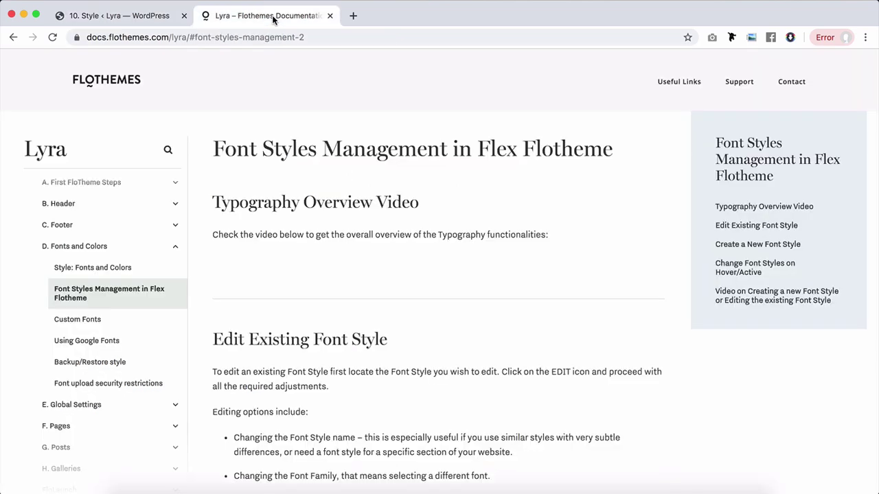
scroll(353, 294, down, 5)
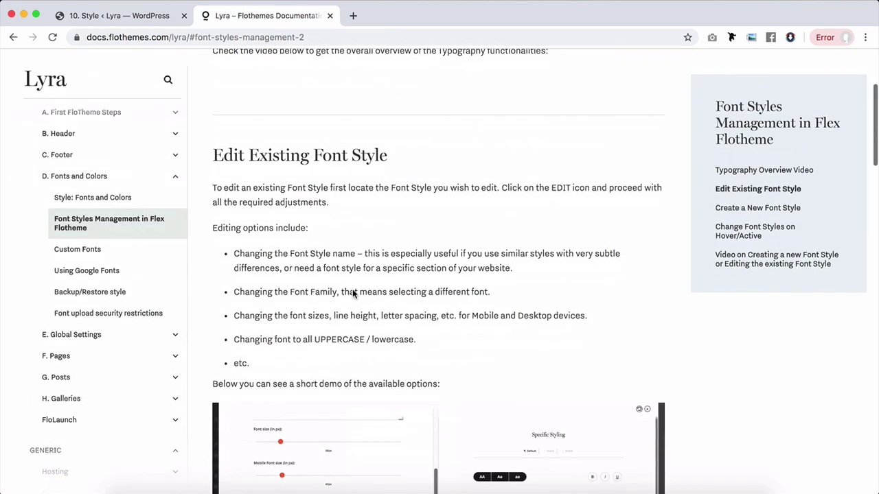
scroll(353, 294, up, 5)
scroll(353, 294, down, 10)
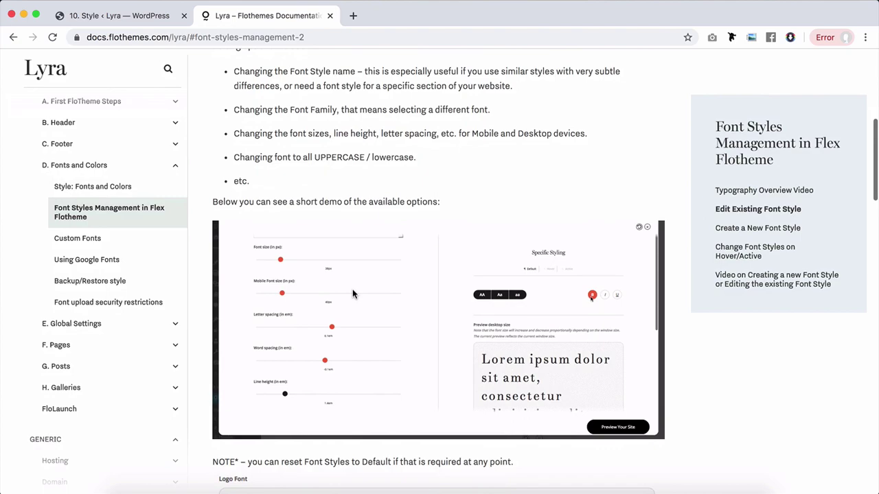
scroll(353, 294, down, 15)
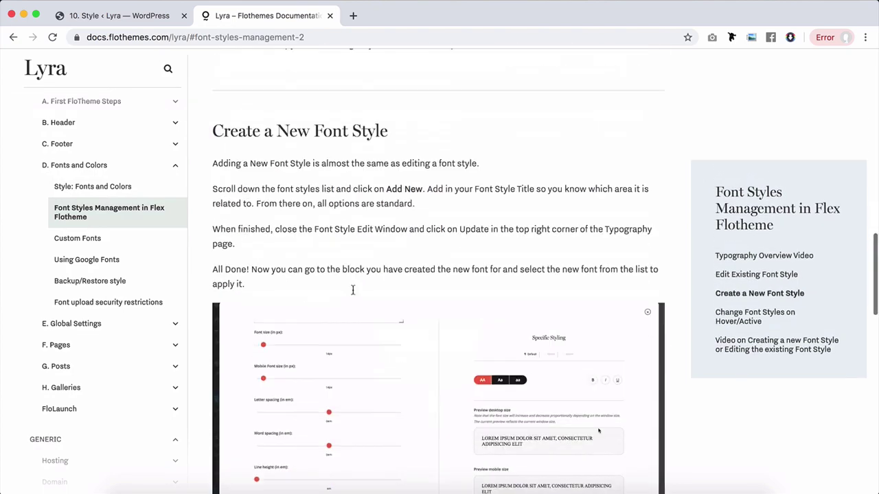
scroll(353, 291, up, 15)
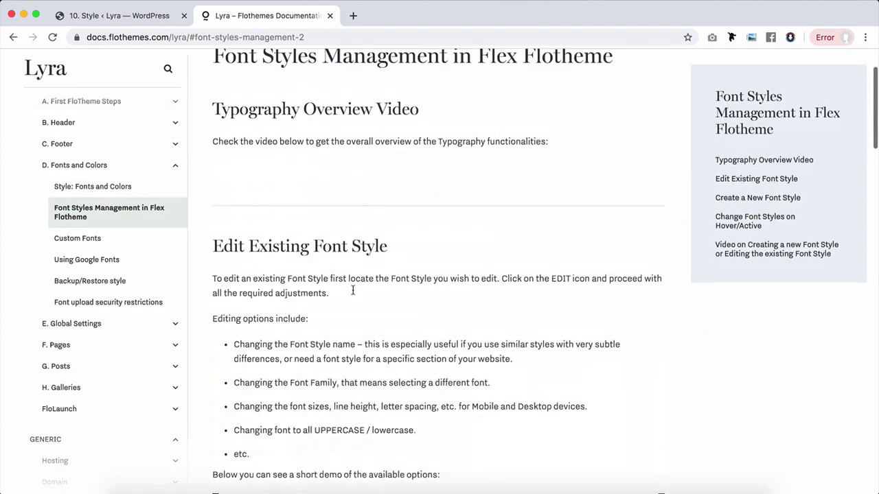
scroll(353, 290, up, 2)
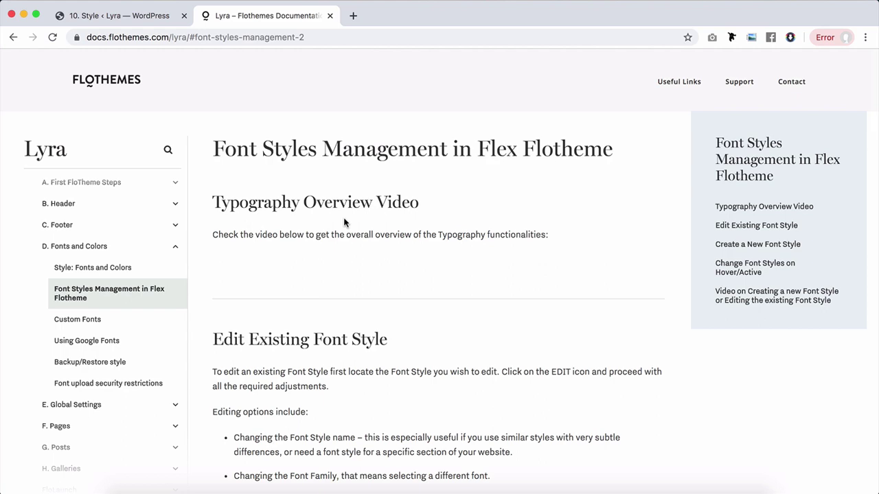